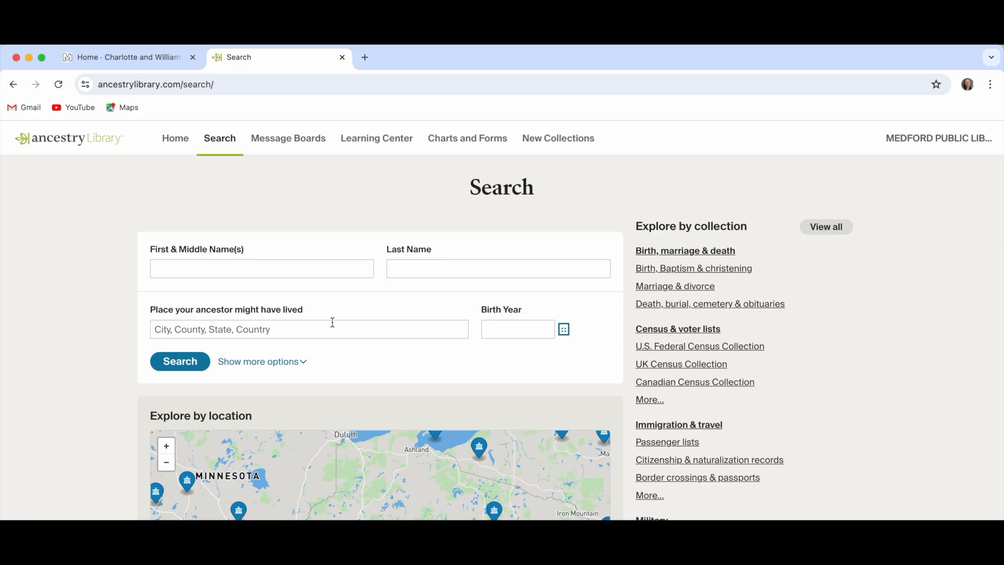
- Search for the ancestor's first and last name with place Ridley Park, Delaware, Pennsylvania, USA
left_click(315, 268)
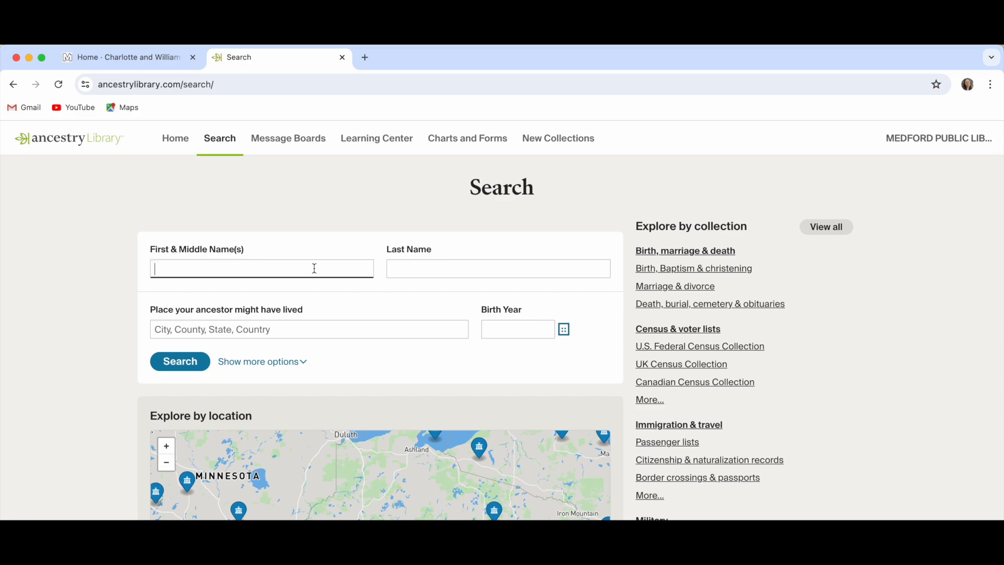
key("Tab")
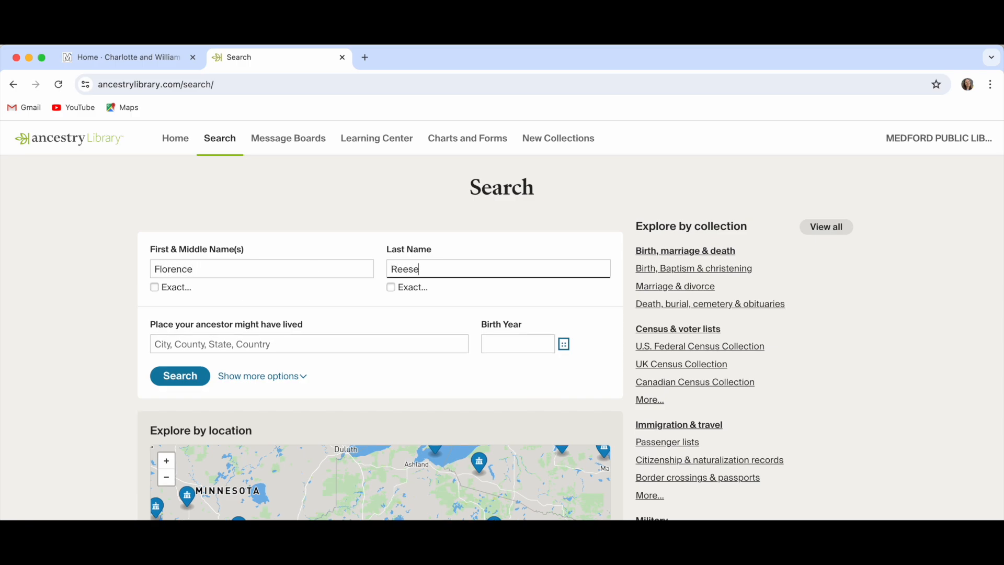
left_click(311, 335)
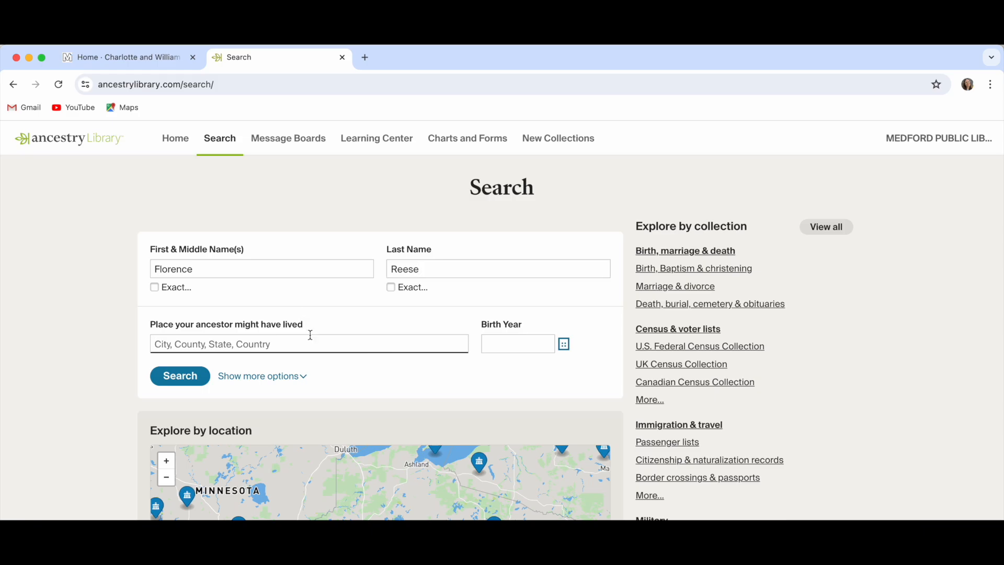
type("Ridley Par")
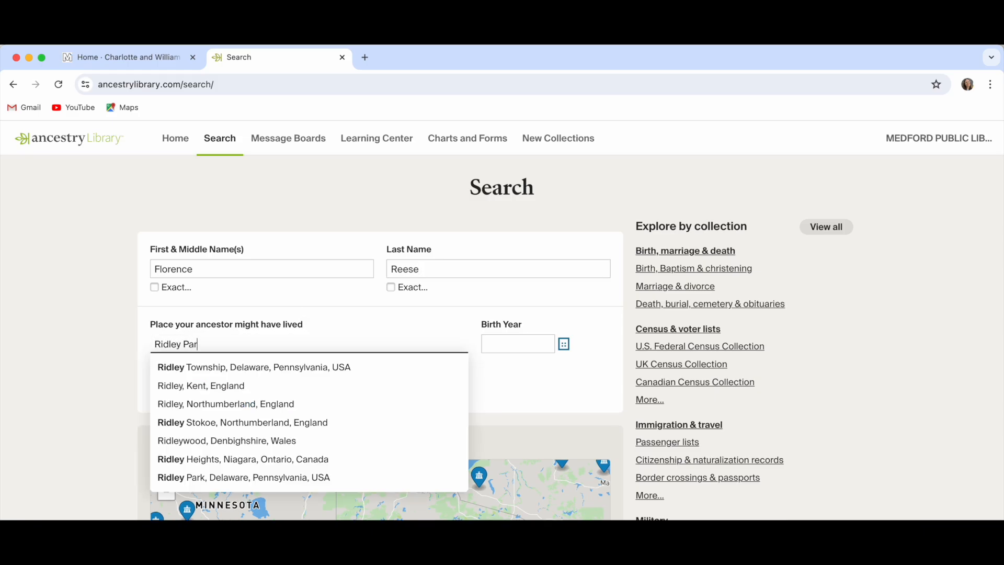
left_click(264, 366)
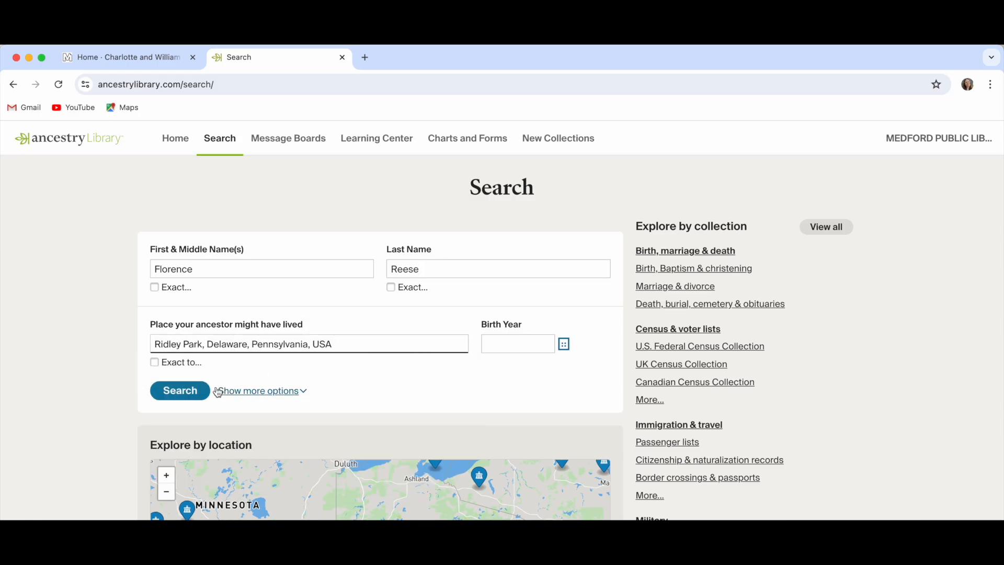
left_click(193, 391)
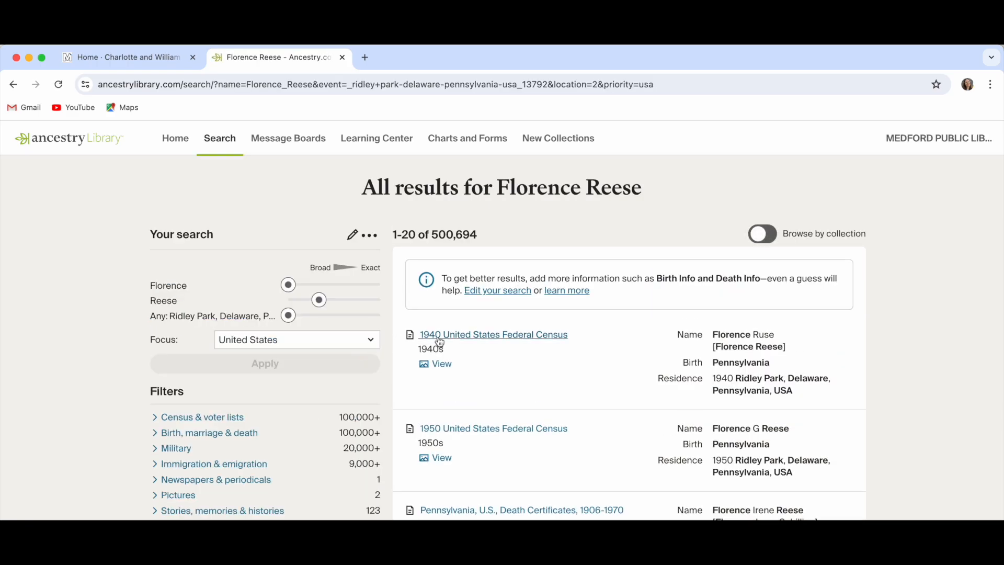
- Open the ancestor's 1940 United States Federal Census record and scroll through its Detail section
left_click(459, 336)
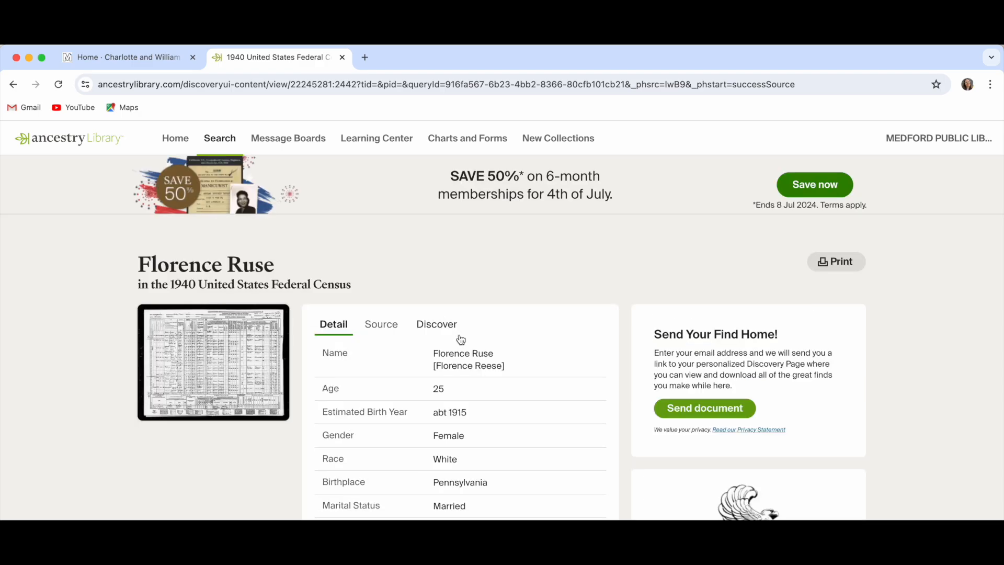
scroll(520, 399, "down", 2)
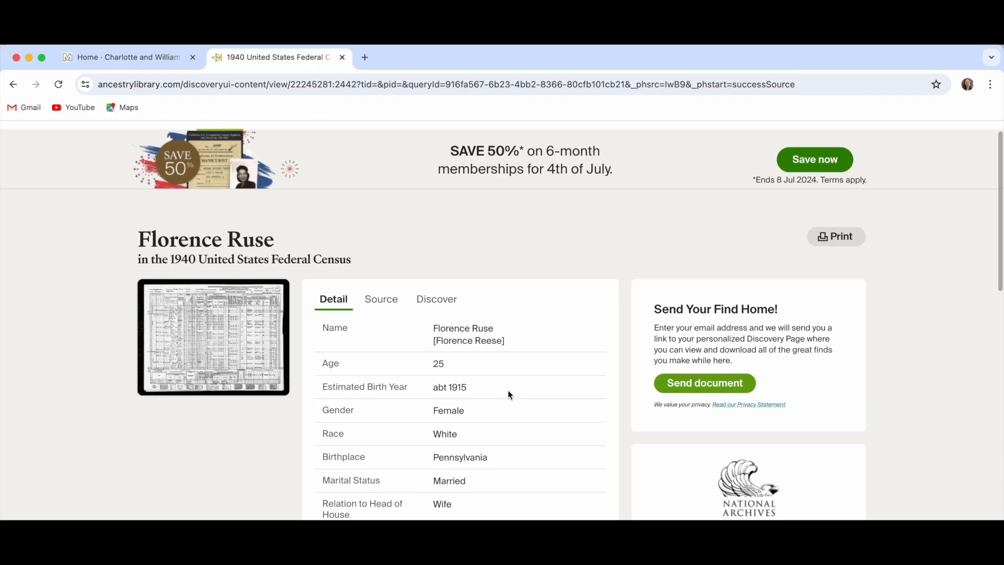
scroll(532, 401, "down", 3)
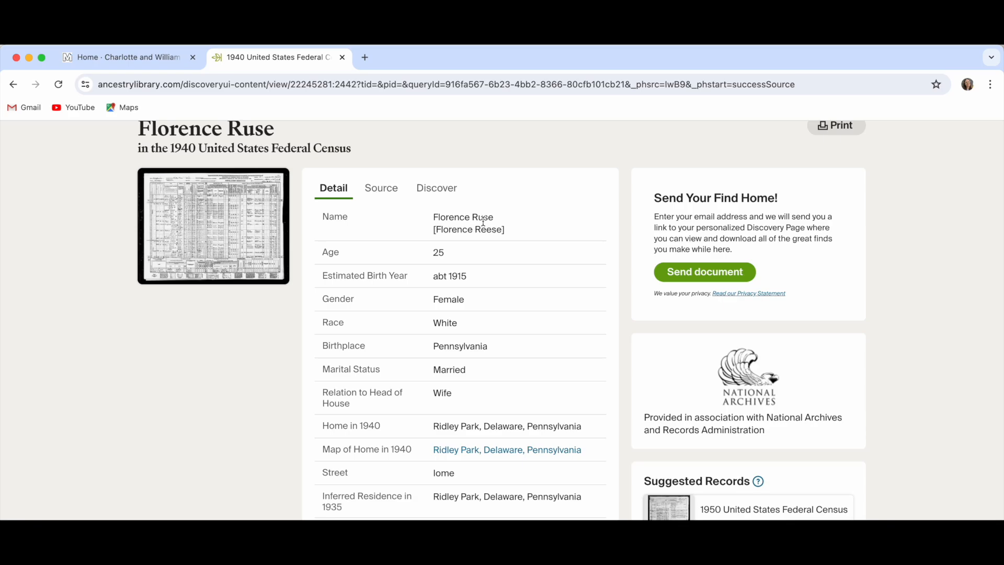
- Open the full 1940 census page image and pan to the ancestor's household rows
left_click(264, 233)
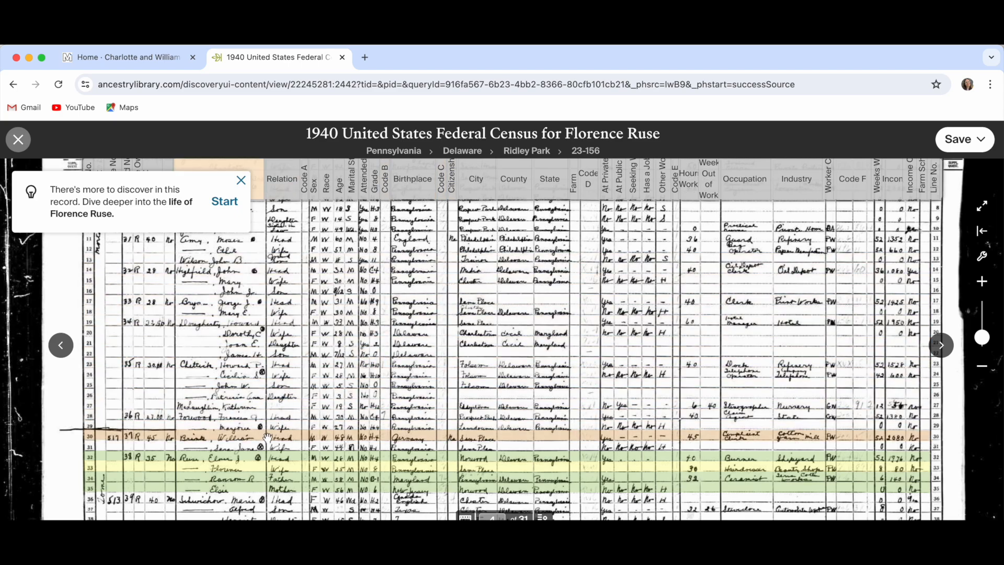
scroll(253, 456, "down", 5)
scroll(339, 400, "up", 5)
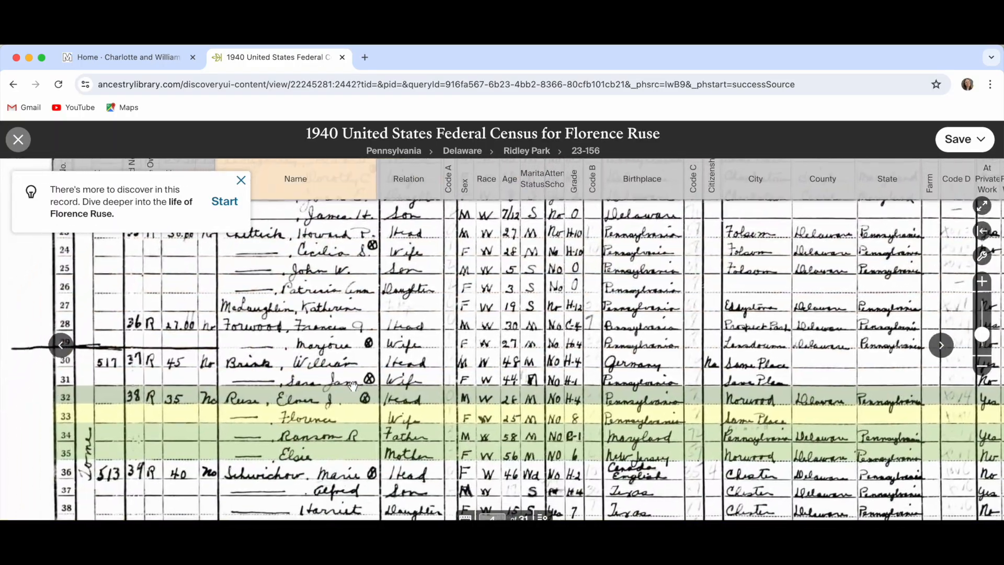
left_click_drag(352, 385, 271, 360)
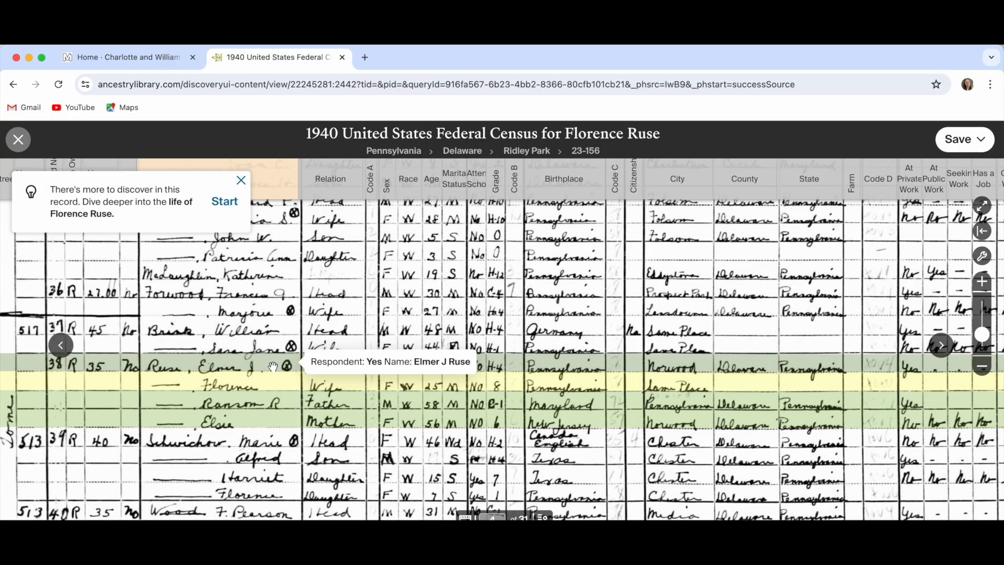
- Zoom the census image to inspect the ancestor's Age and Marital Status cells
scroll(167, 399, "down", 5)
scroll(242, 393, "up", 5)
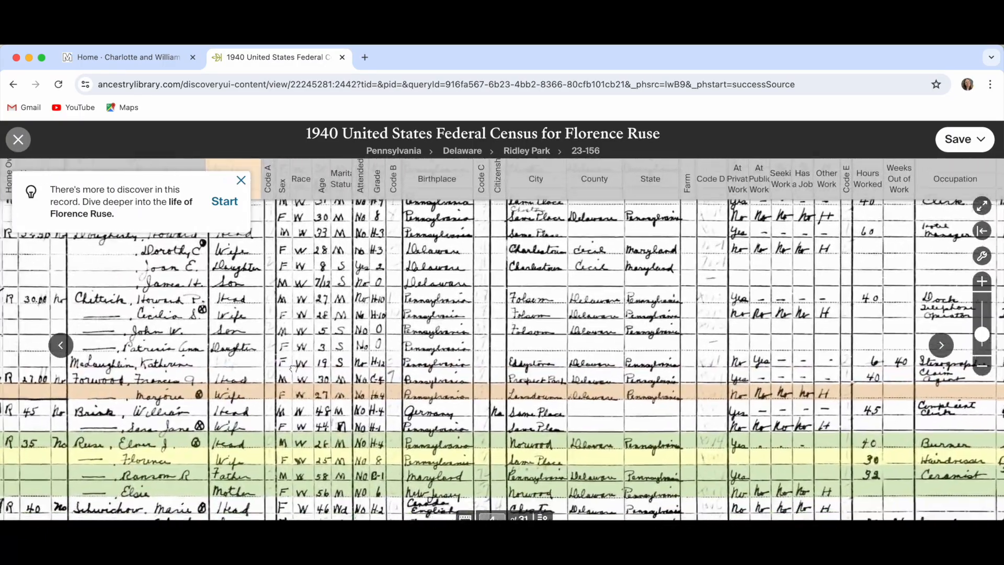
scroll(290, 369, "left", 5)
scroll(289, 370, "down", 2)
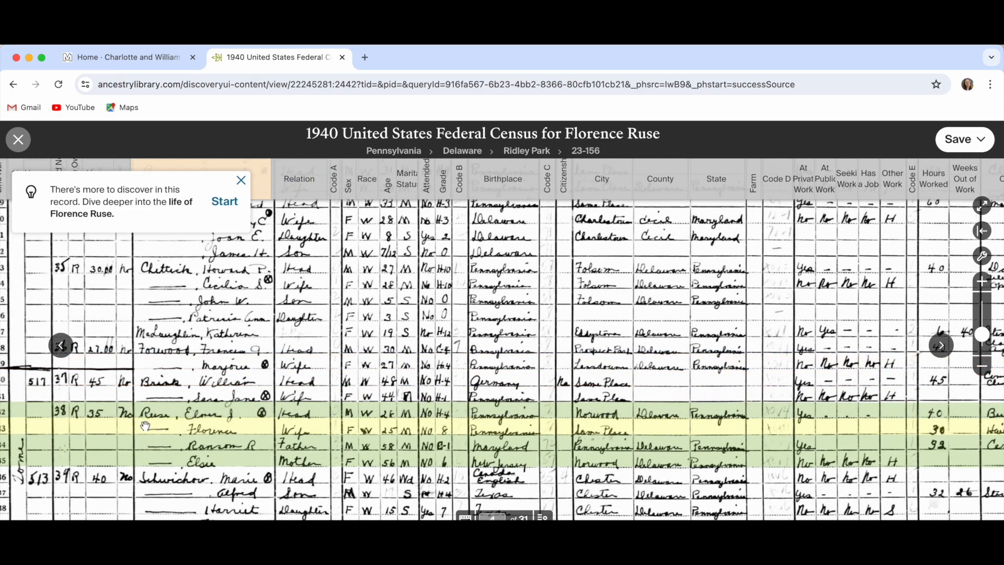
mouse_move(150, 424)
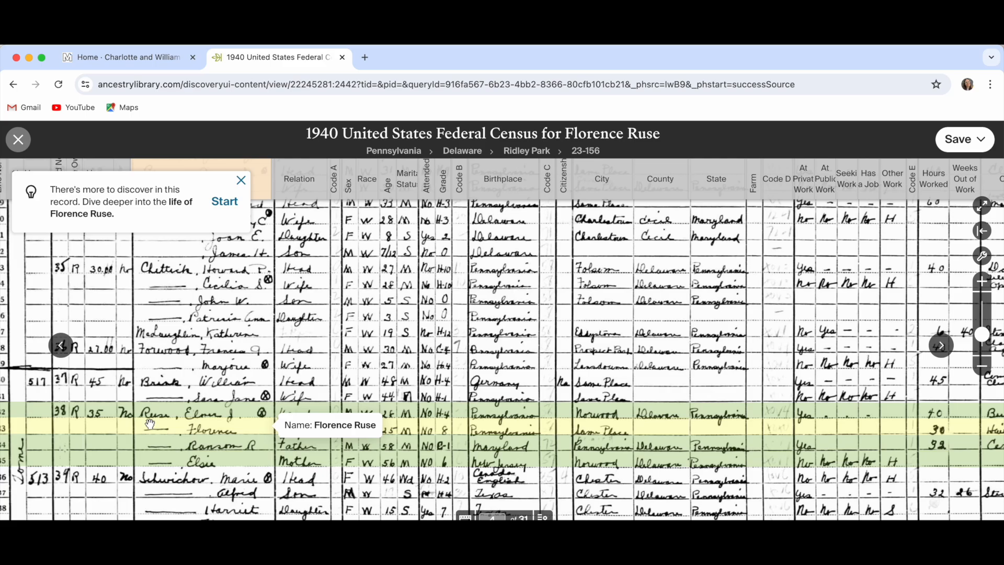
scroll(417, 421, "down", 3)
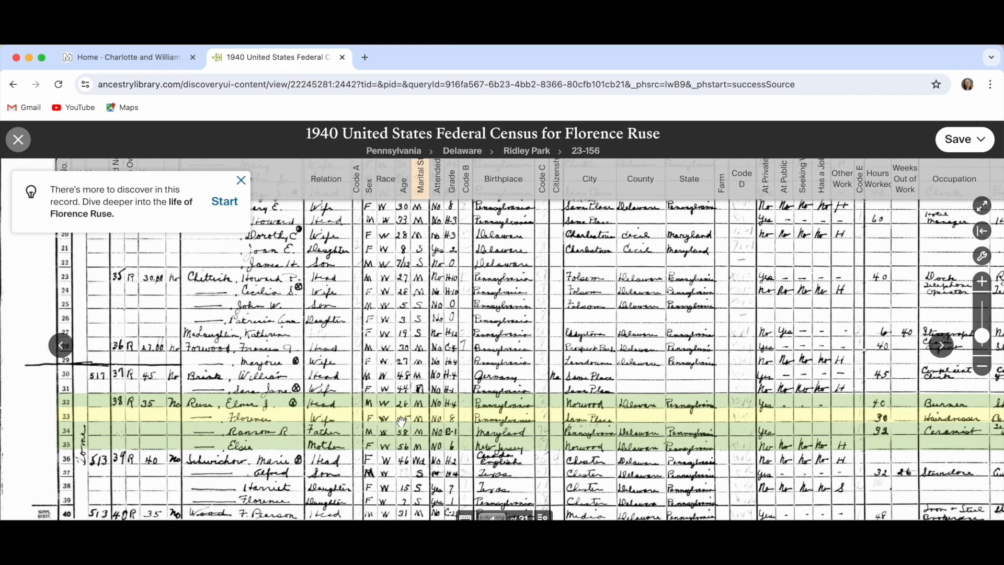
mouse_move(401, 422)
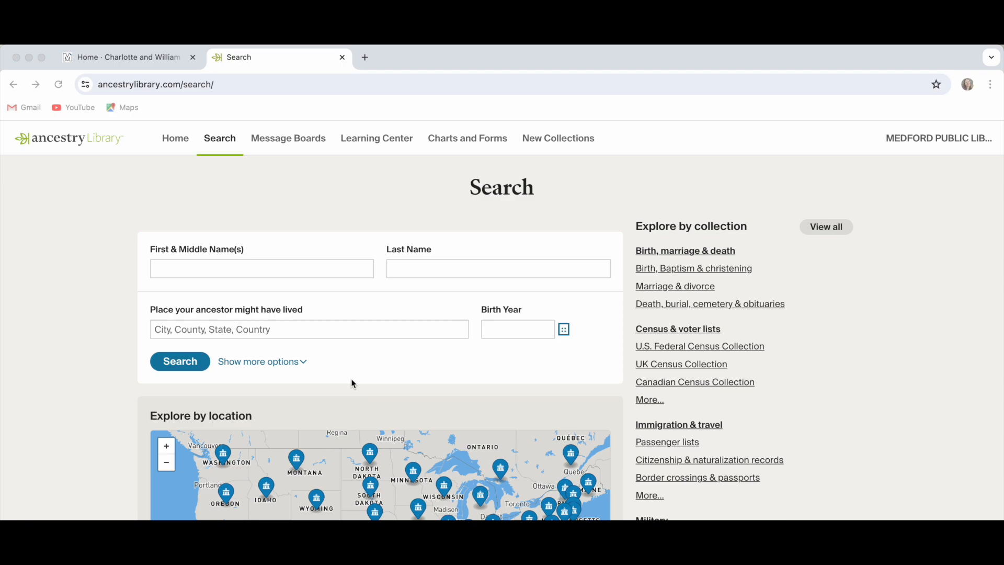
- Search for the second ancestor's first and last name in Ridley Park, Delaware, Pennsylvania, USA
left_click(288, 268)
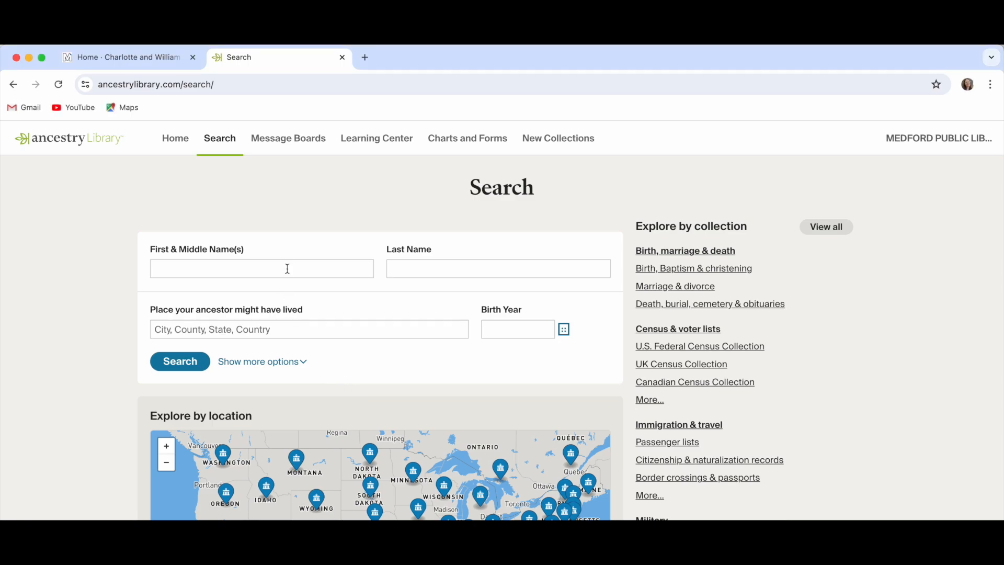
scroll(288, 269, "down", 1)
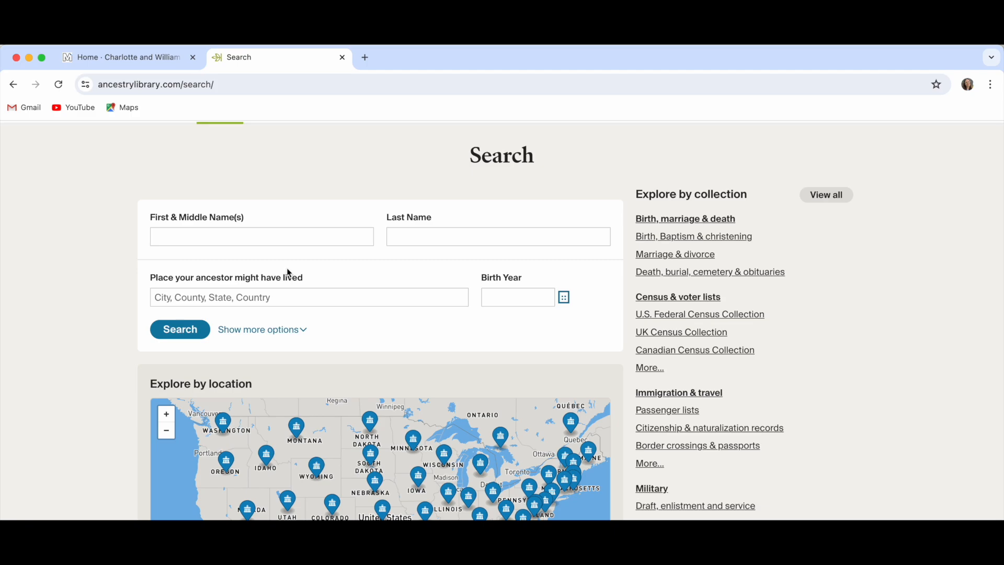
left_click(285, 234)
key("Tab")
key("Tab")
key("Tab")
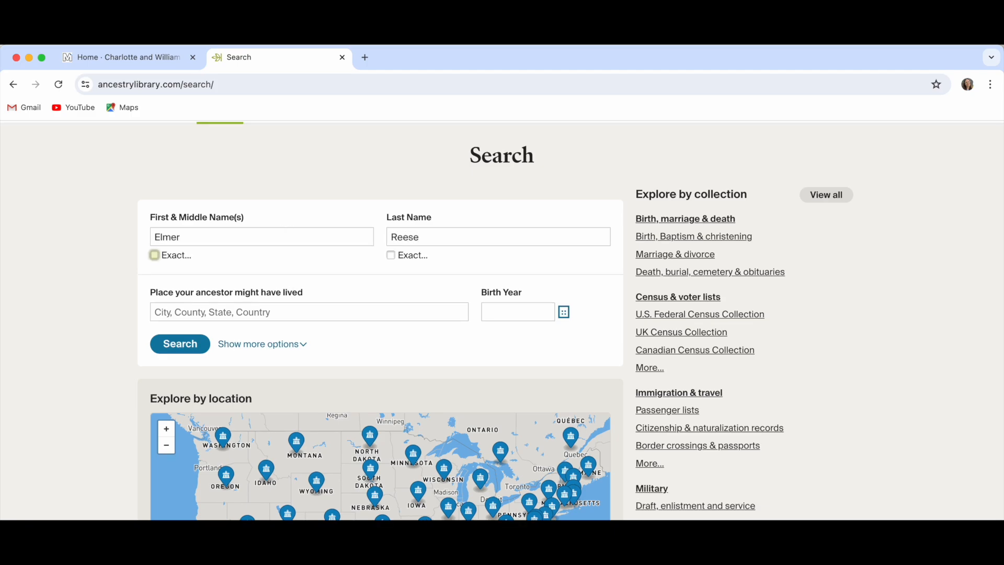
key("Tab")
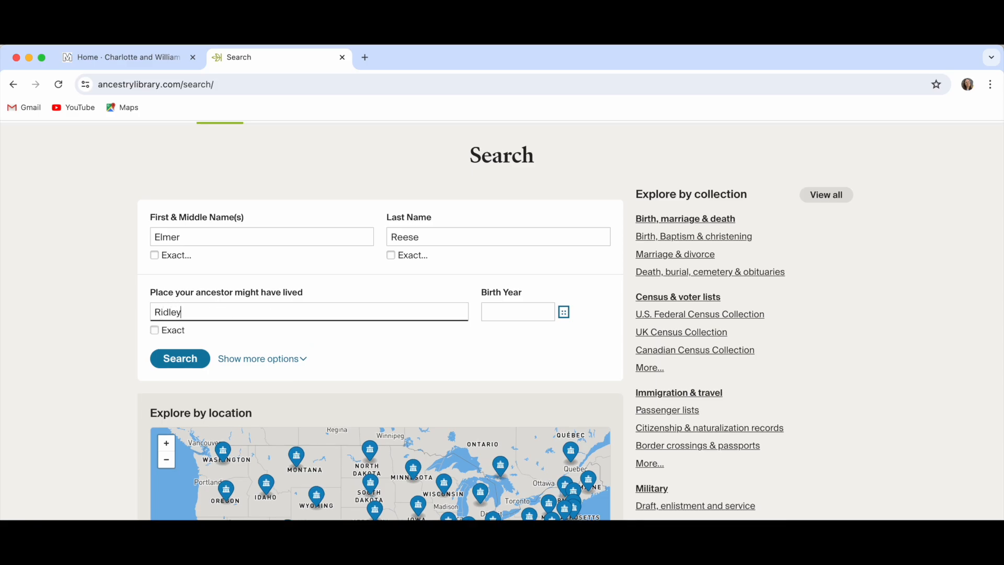
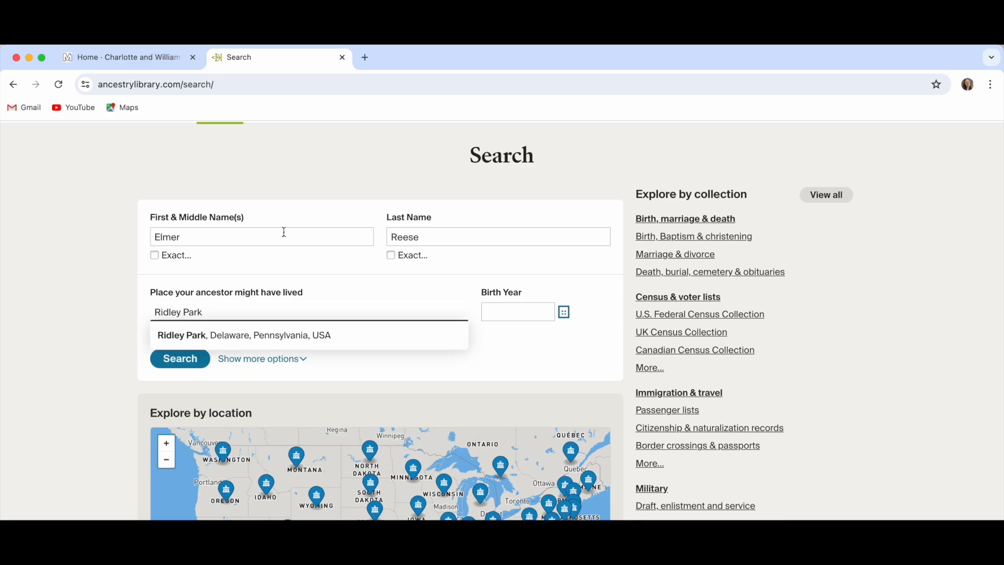
left_click(302, 335)
left_click(179, 356)
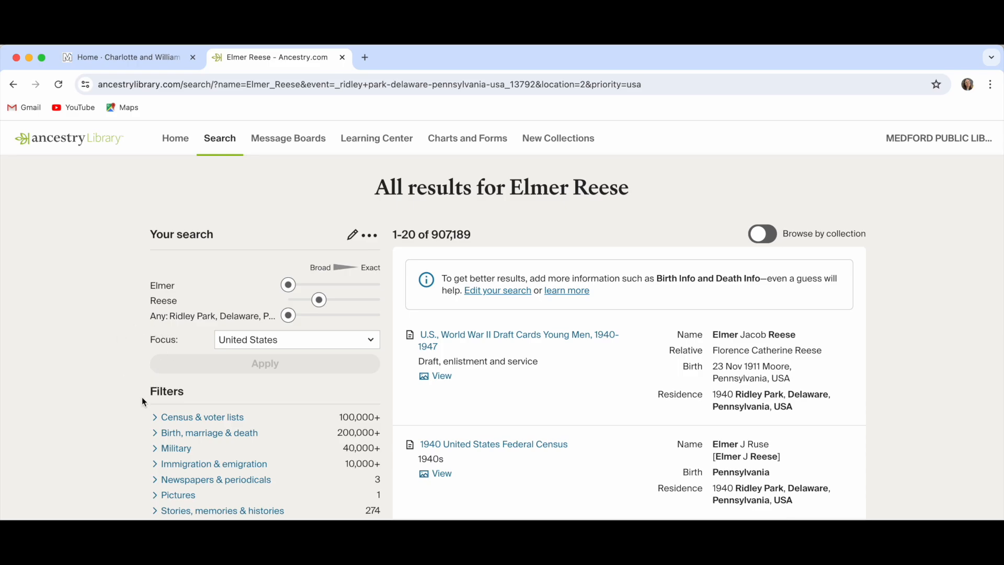
- Filter to Birth, marriage & death records and open the Pennsylvania, U.S., Birth Certificates, 1906-1914 result
scroll(135, 425, "down", 1)
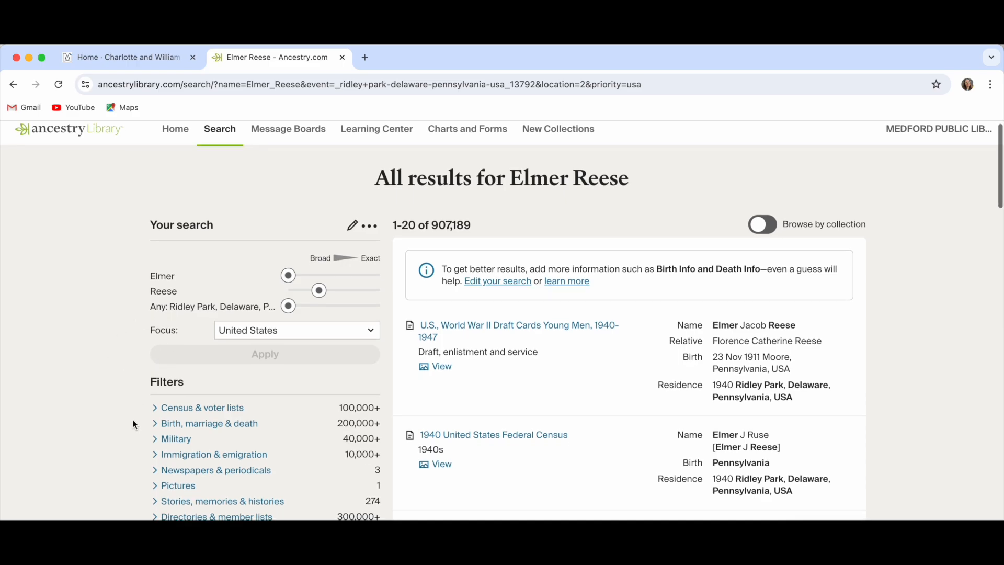
left_click(213, 425)
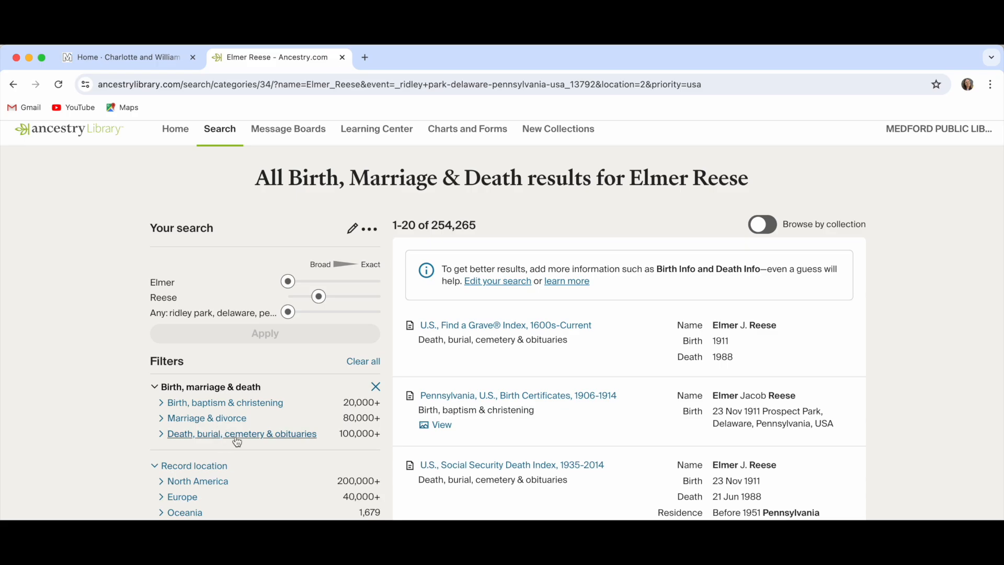
scroll(558, 441, "down", 1)
mouse_move(557, 440)
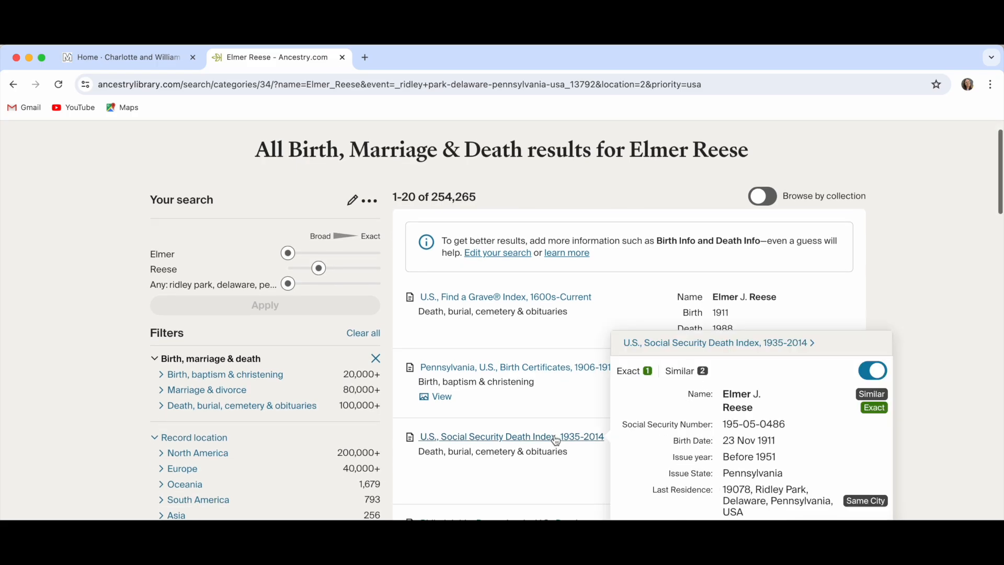
left_click(547, 372)
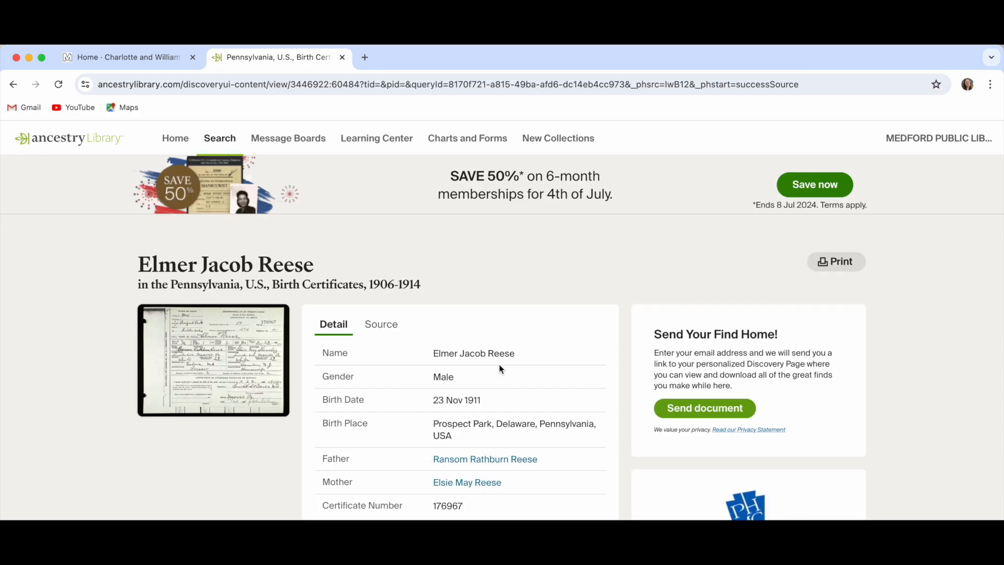
- Open the full 1911 birth certificate image, zoom it, and pan to its lower part
left_click(244, 348)
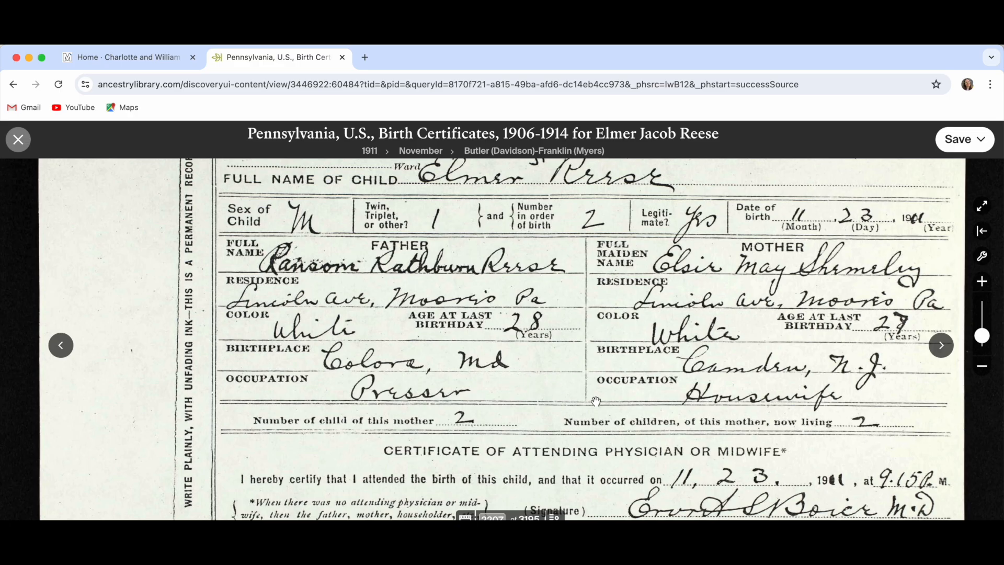
scroll(588, 399, "up", 3)
scroll(596, 401, "down", 4)
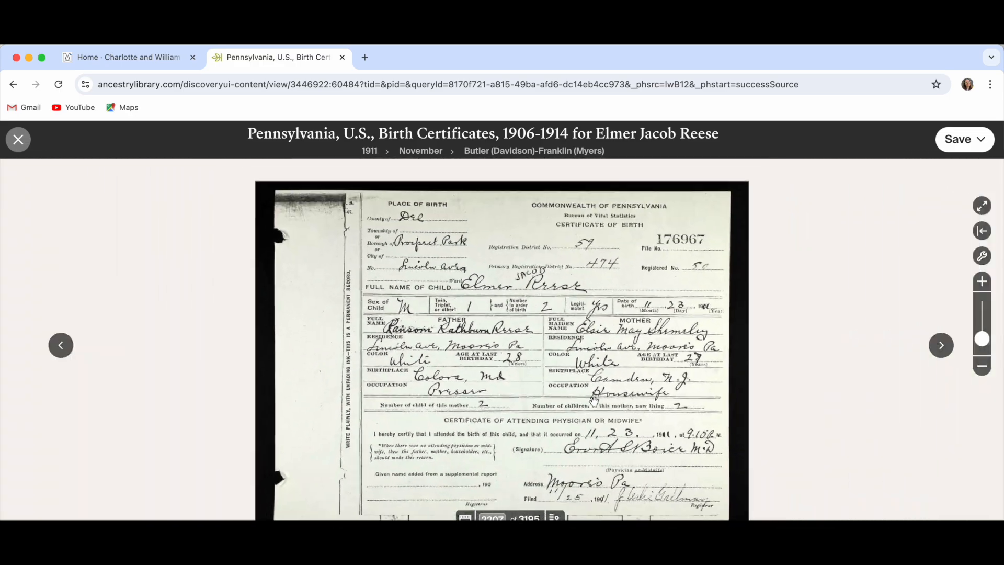
left_click_drag(762, 407, 740, 376)
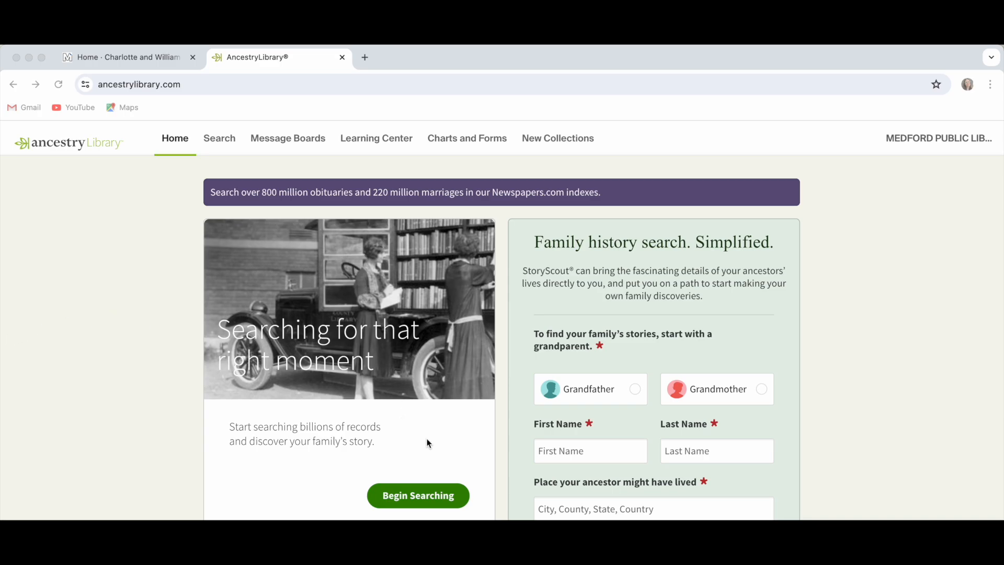
- Fill the search form with the ancestor's name, Ridley Park, Delaware, Pennsylvania, and birth year 1942
left_click(441, 497)
left_click(441, 497)
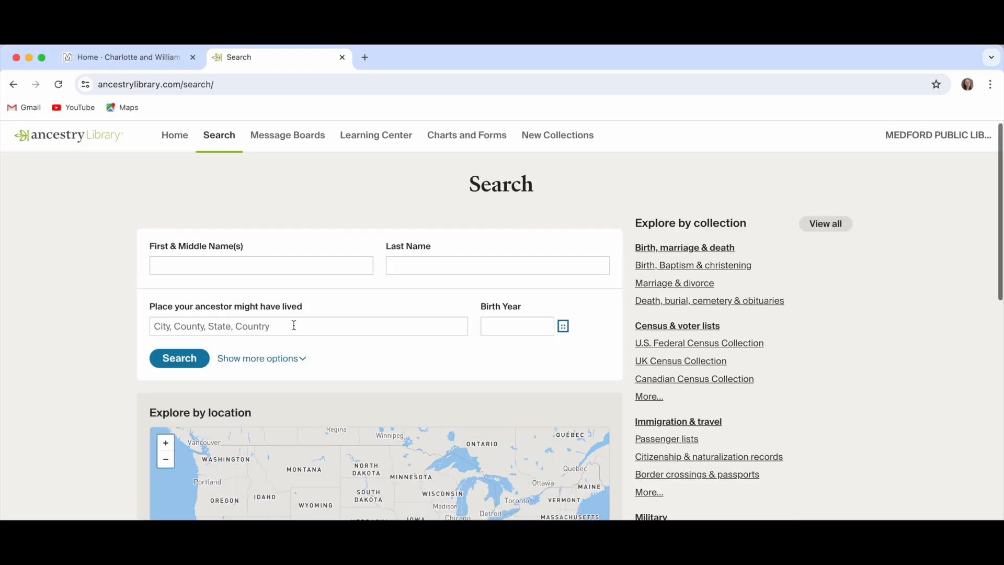
left_click(238, 262)
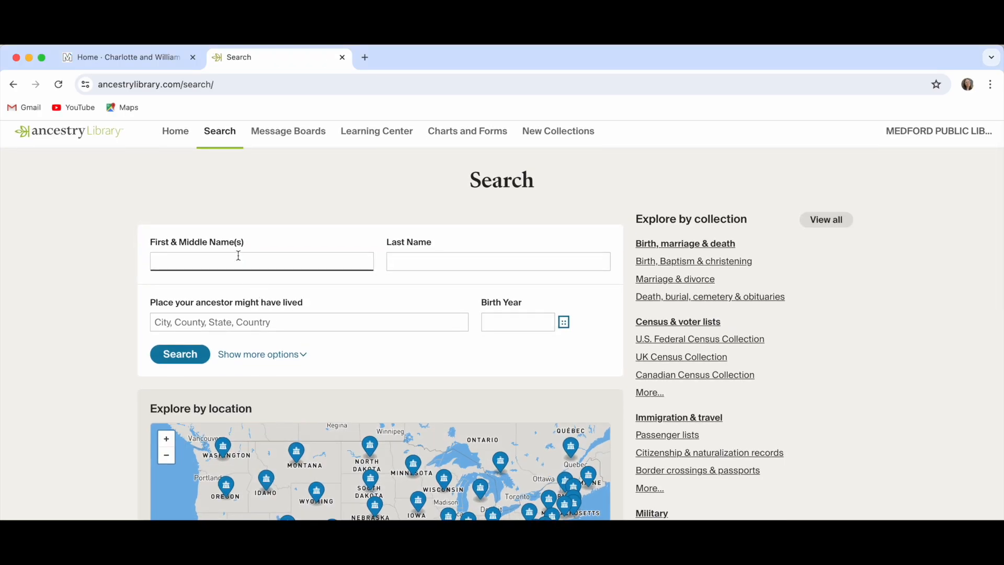
key("Tab")
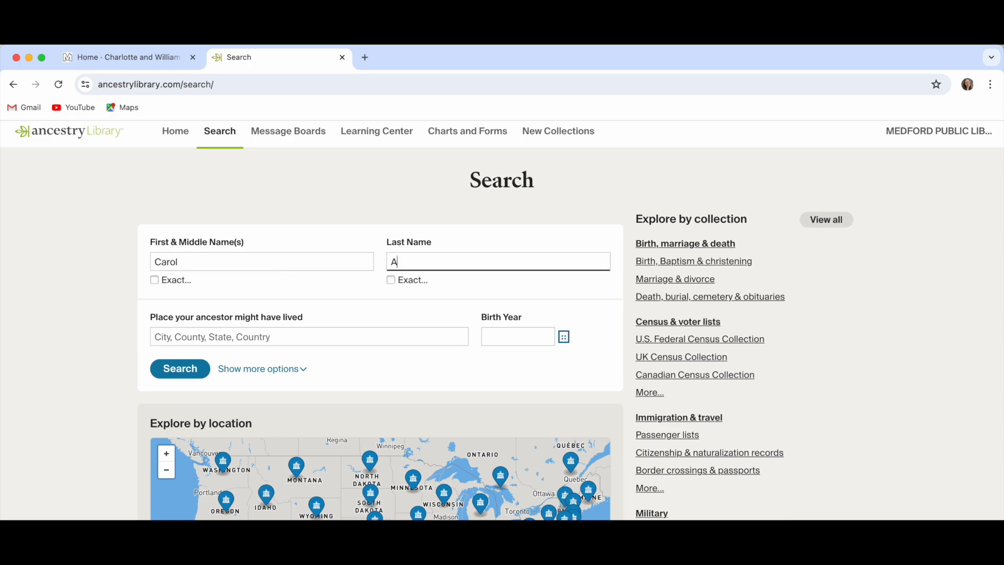
key("Tab")
key("Tab")
key("Tab")
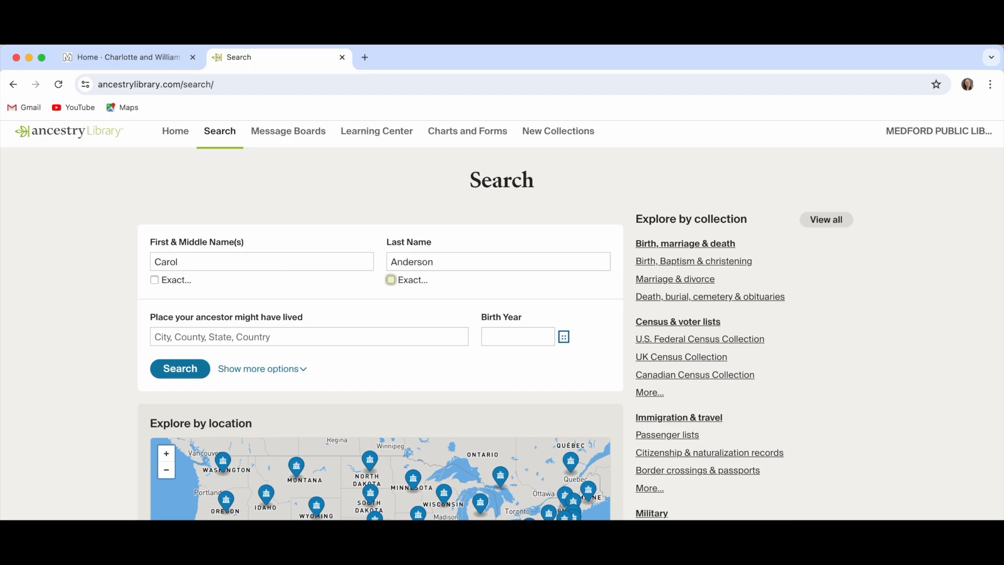
type("Ridley Pakr")
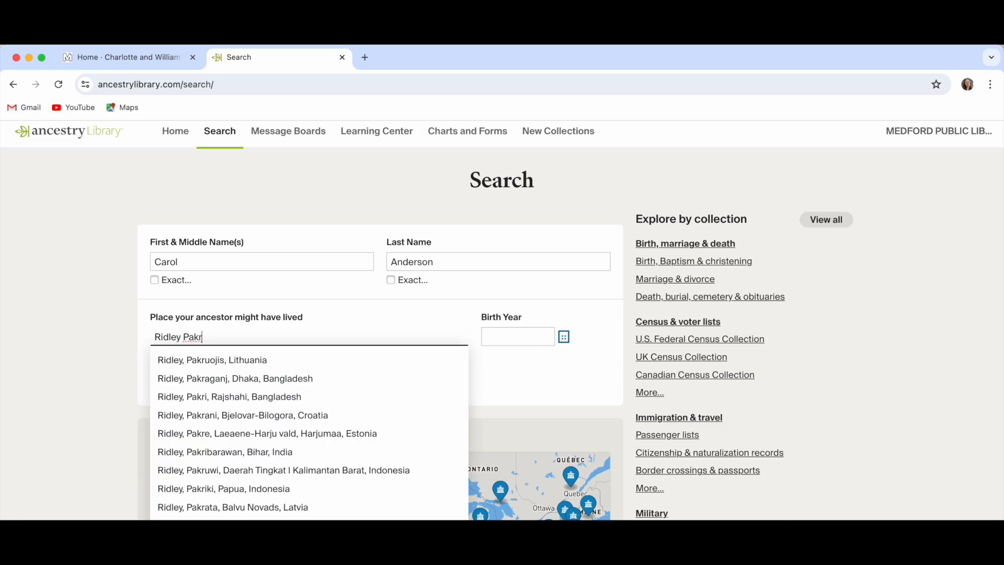
key("BackSpace")
key("BackSpace")
type("rk")
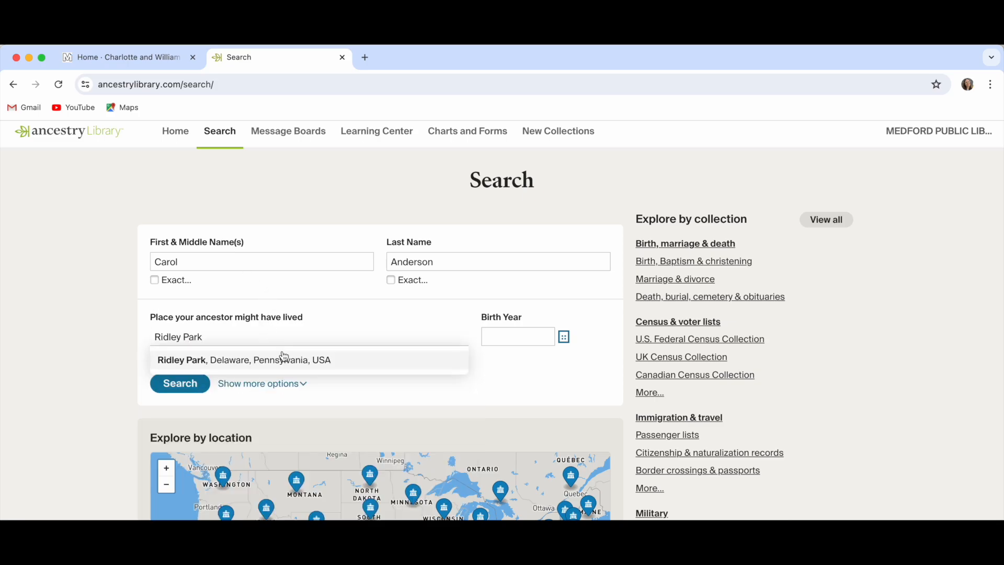
left_click(362, 359)
key("Tab")
type("1942")
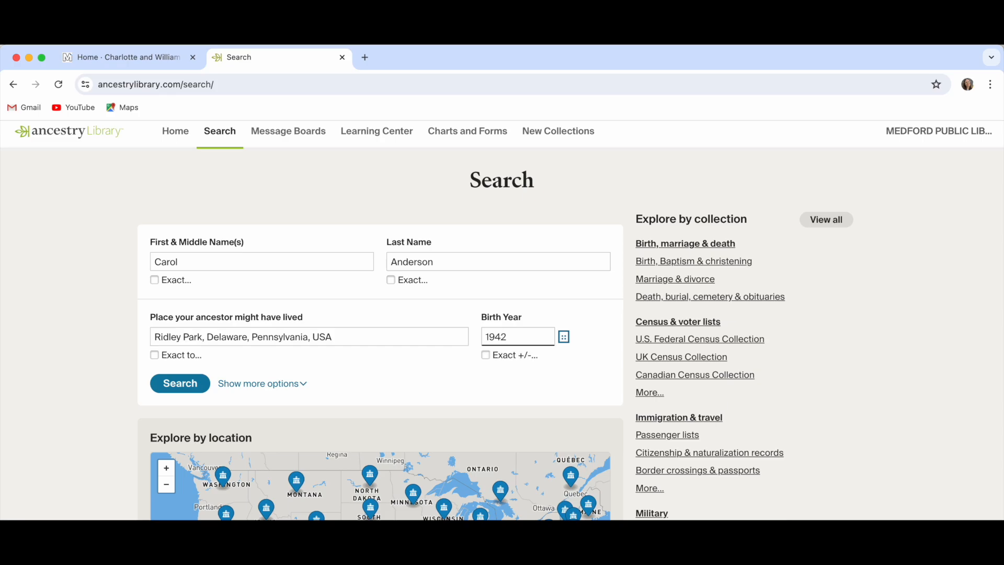
- Run the ancestor search and open the first matching public records entry
left_click(176, 380)
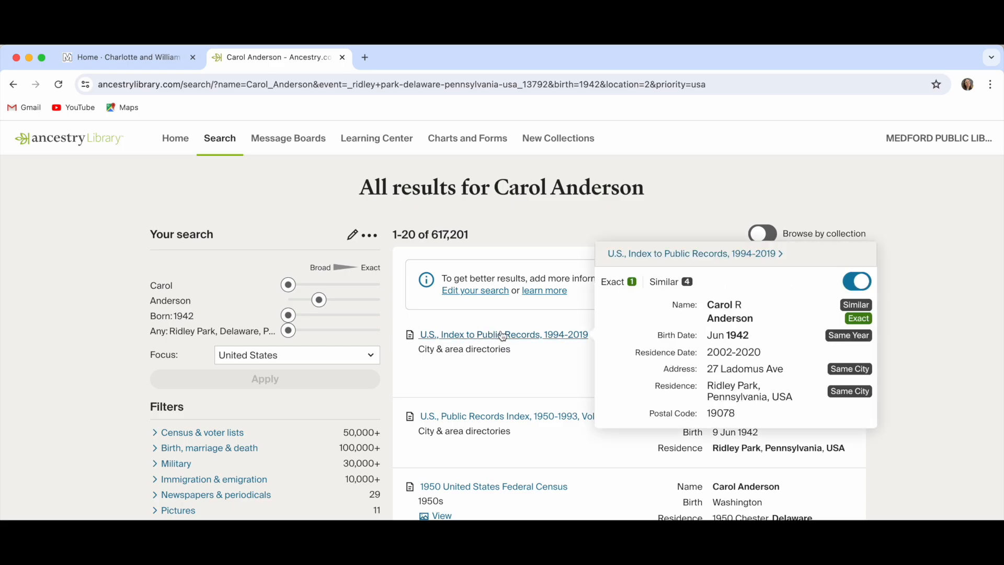
left_click(481, 336)
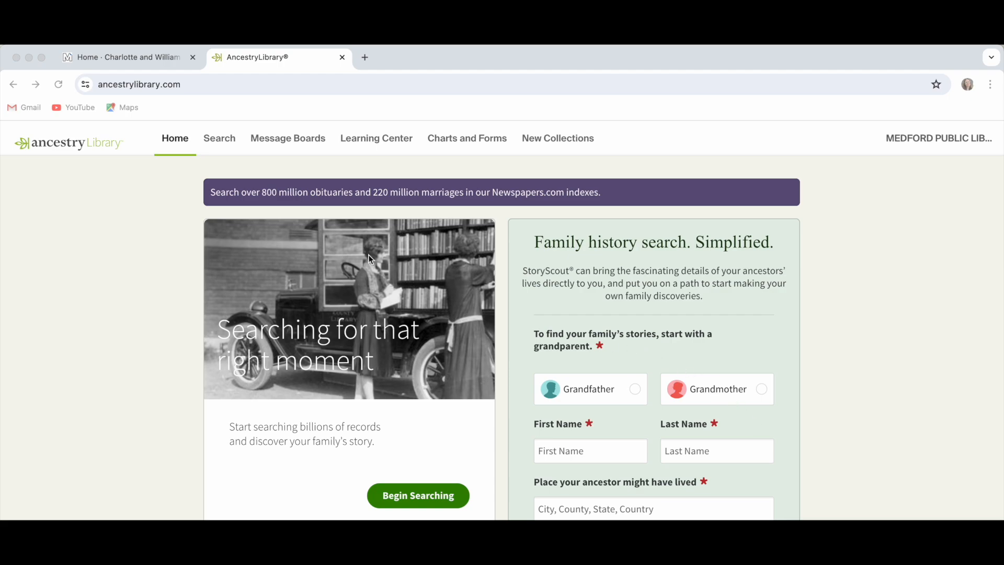
- Open the Card Catalog from the Search menu
left_click(220, 138)
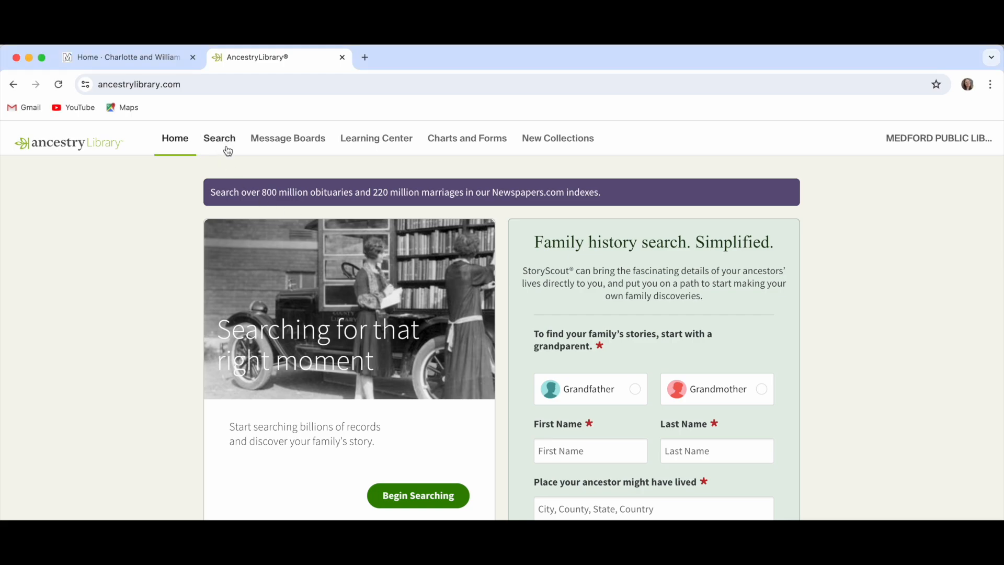
left_click(222, 145)
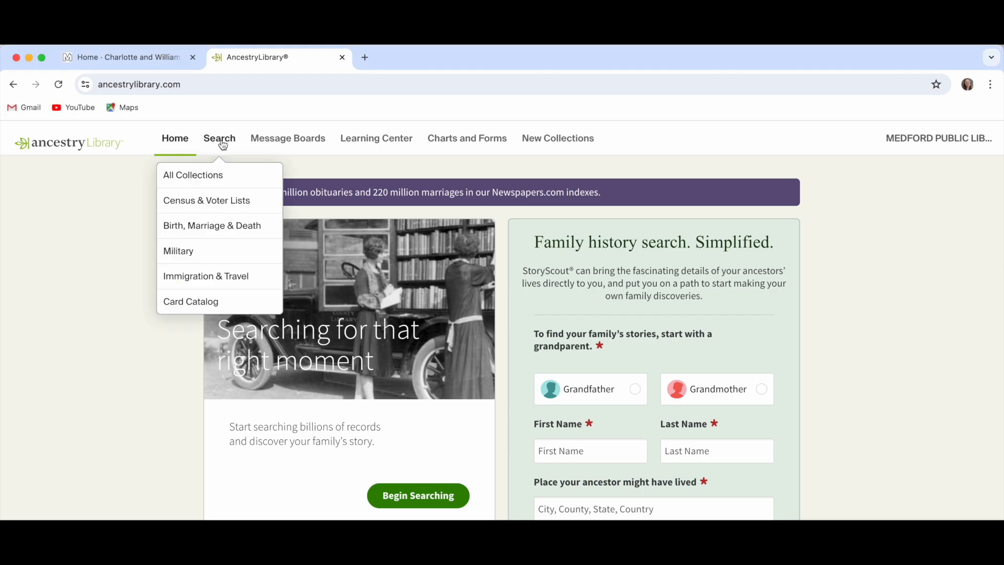
left_click(235, 304)
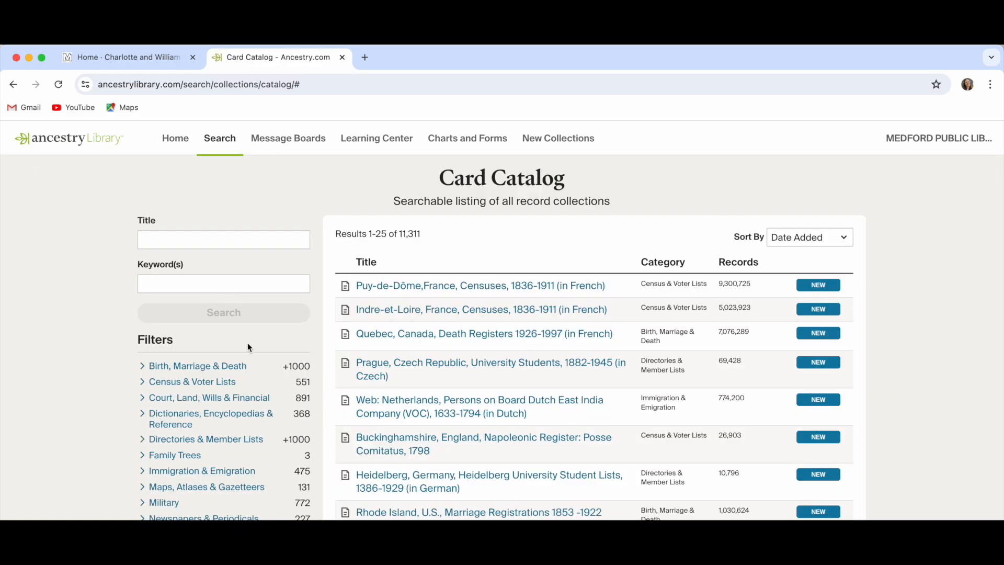
- Filter the catalog to Pictures and open U.S., School Yearbooks, 1900-2016
scroll(245, 346, "down", 3)
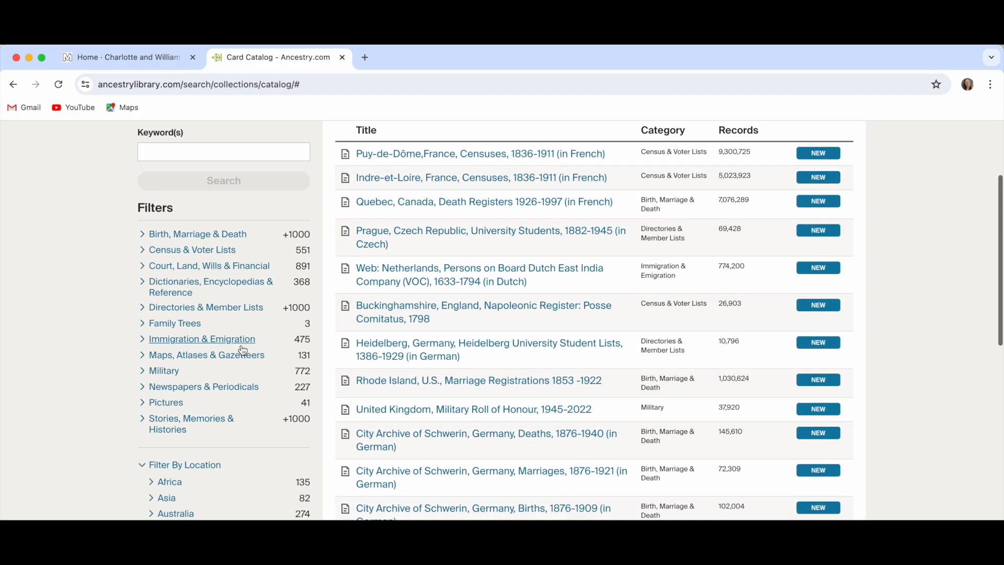
left_click(174, 403)
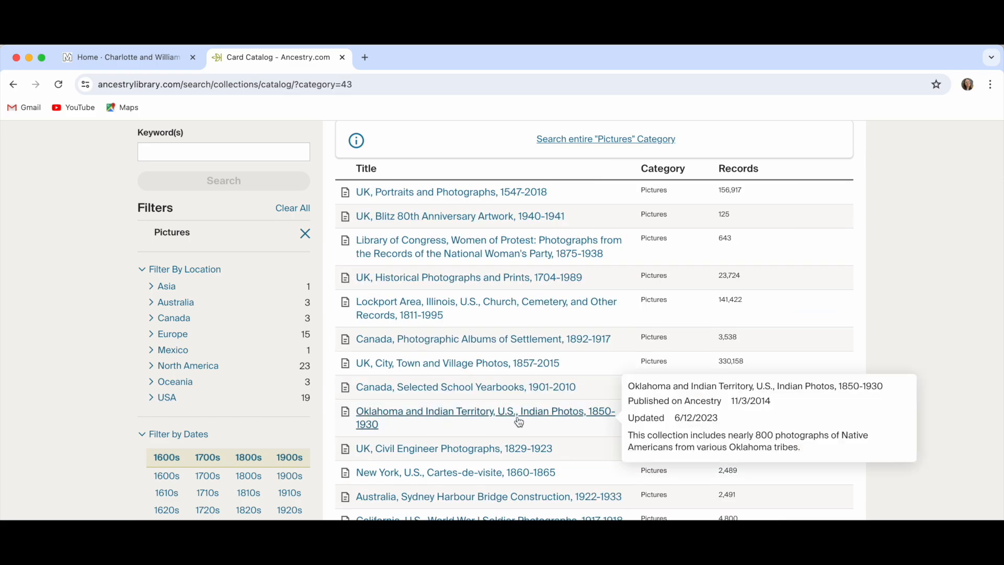
scroll(523, 413, "down", 1)
scroll(512, 421, "down", 2)
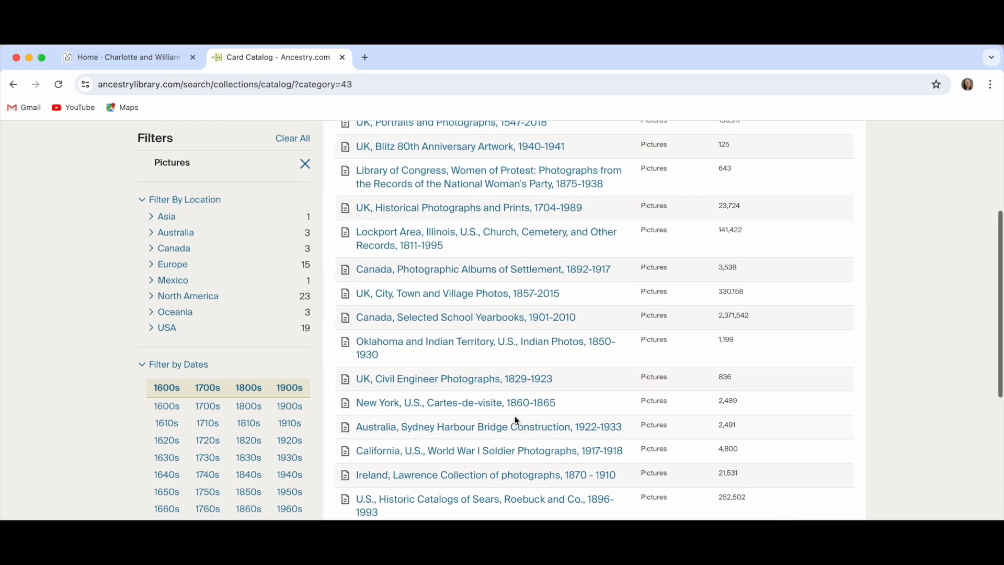
scroll(515, 418, "down", 3)
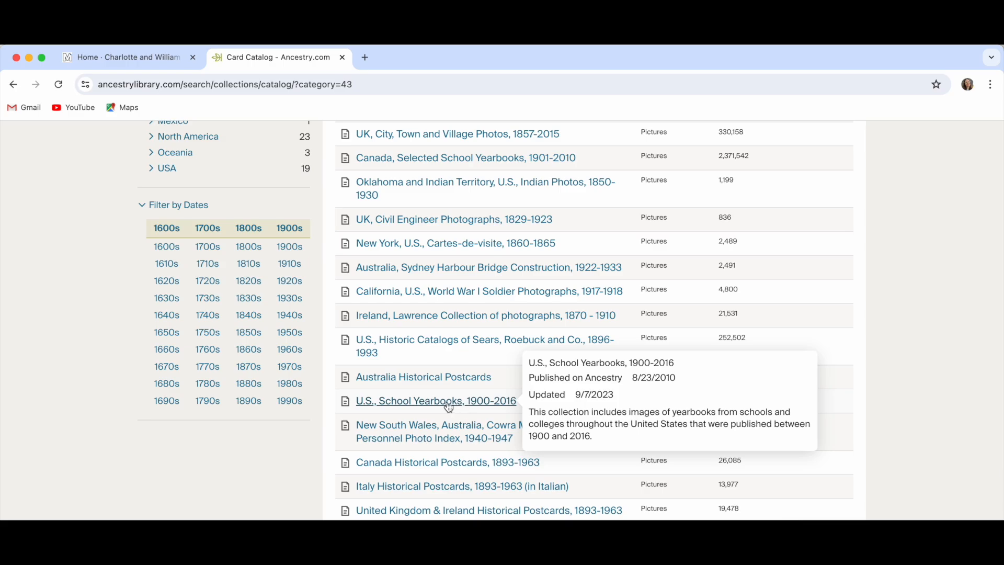
left_click(448, 403)
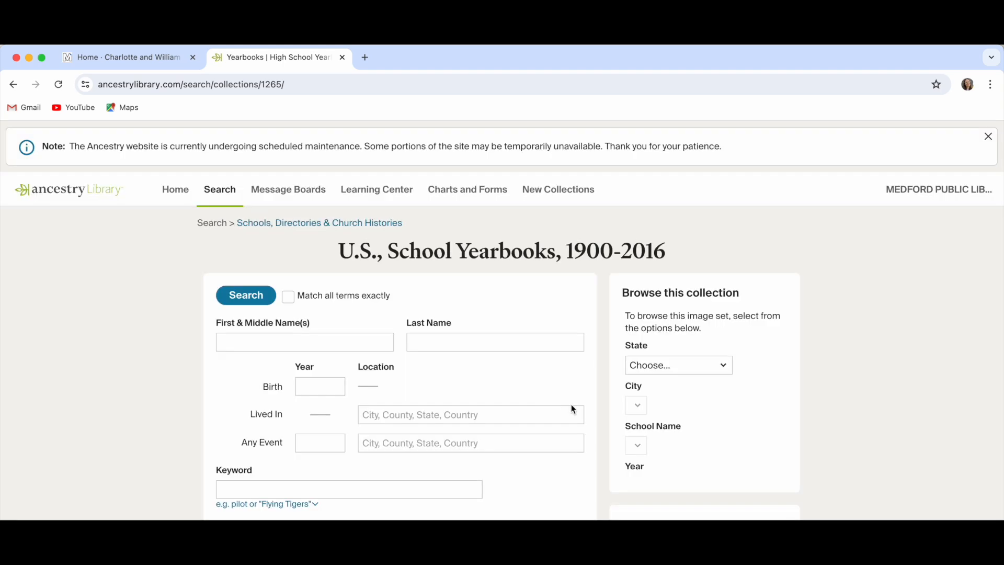
- Enter the ancestor's first and last name and birth year 1965 in the yearbook search form
scroll(571, 403, "down", 1)
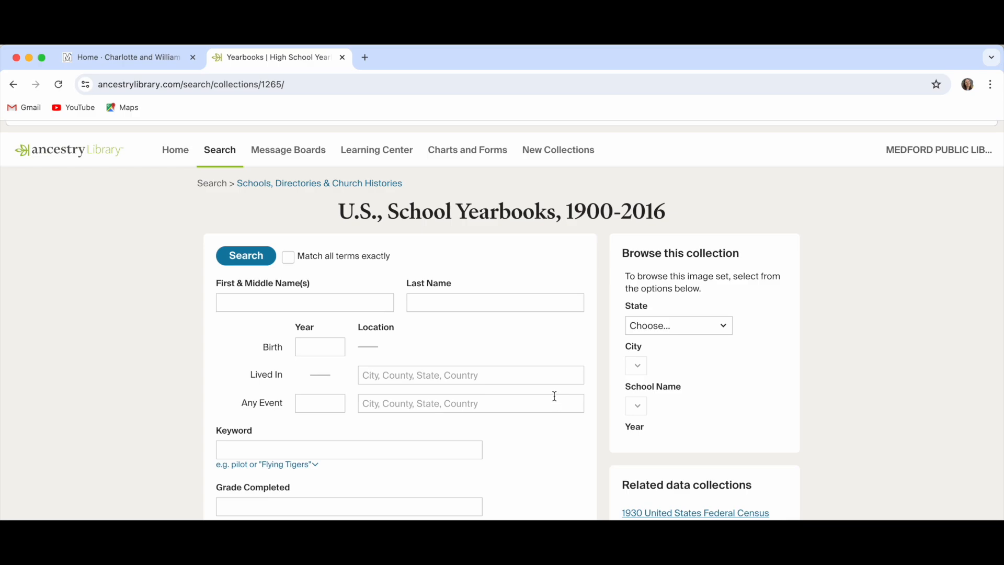
left_click(329, 305)
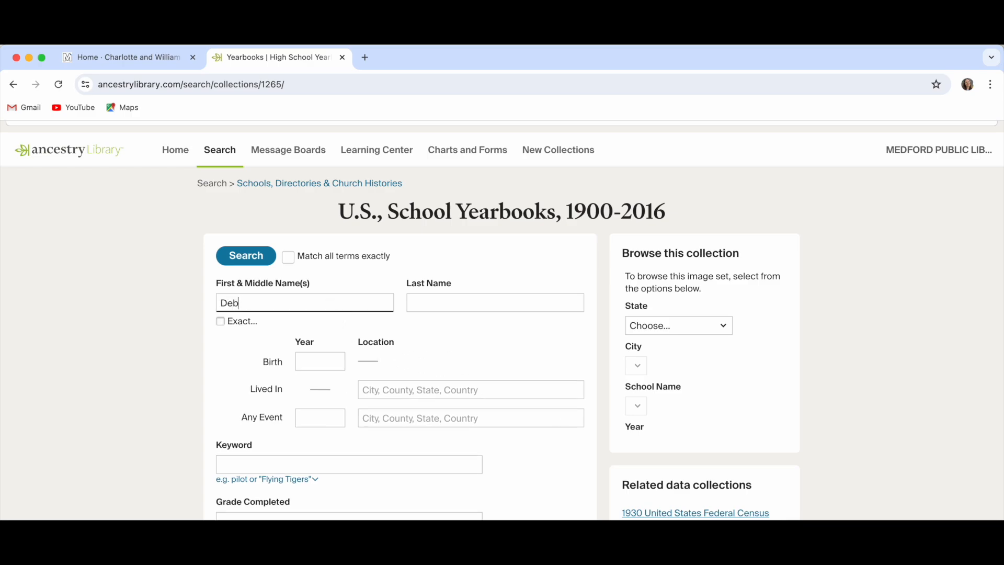
key("Tab")
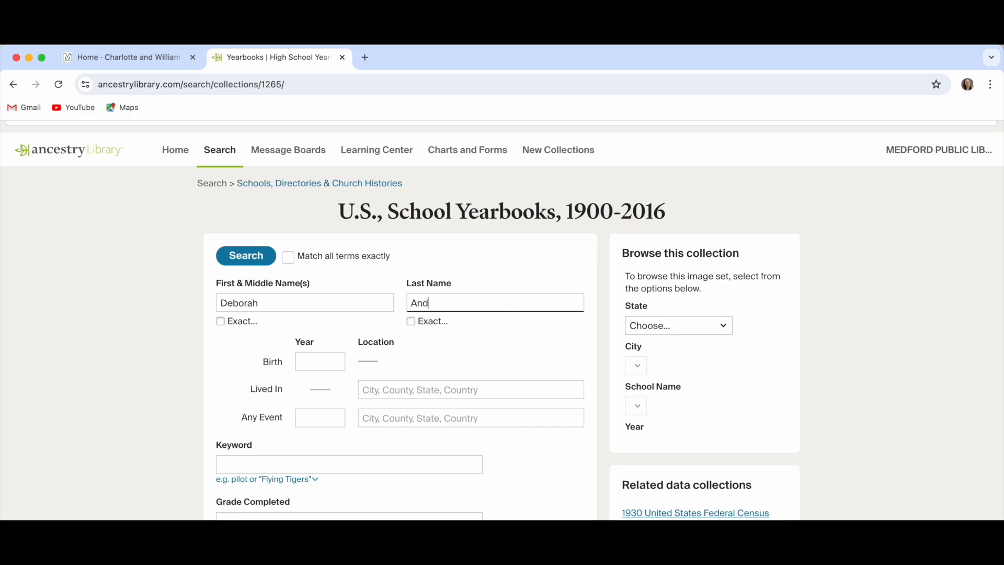
key("Tab")
key("Tab")
key("Tab")
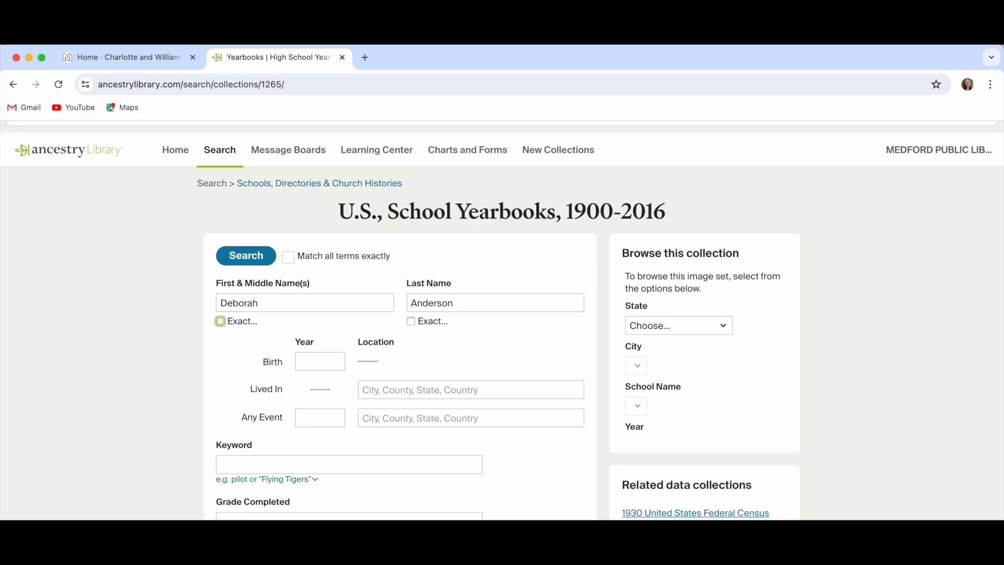
type("1965")
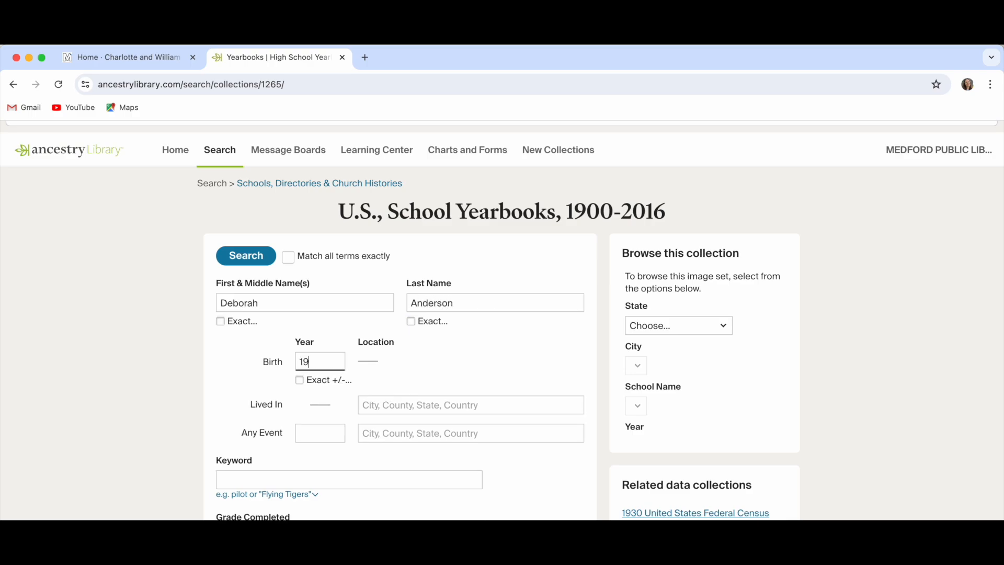
- Set residence to Prospect Park, Delaware, Pennsylvania, USA and run the search
left_click(398, 402)
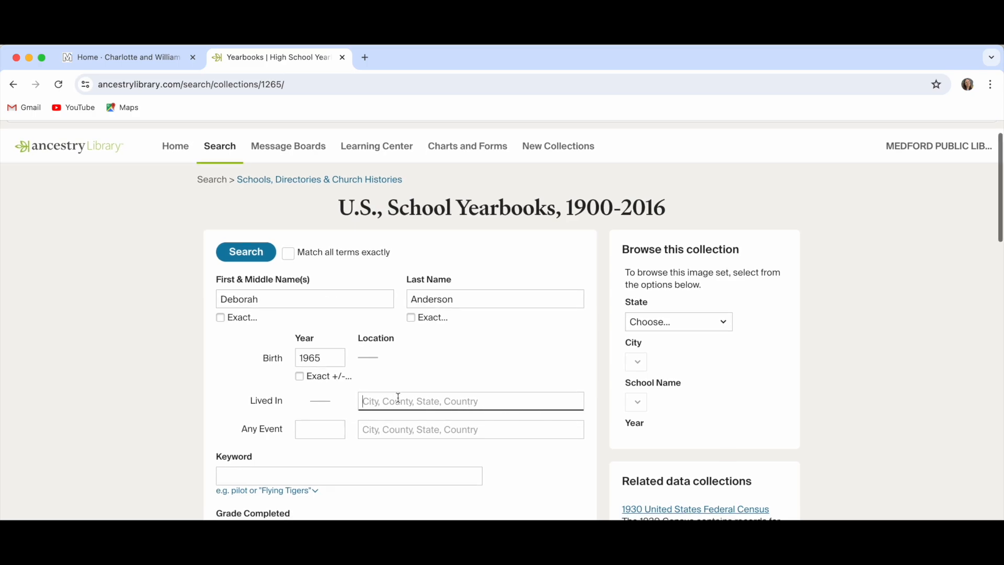
type("Prospect Par")
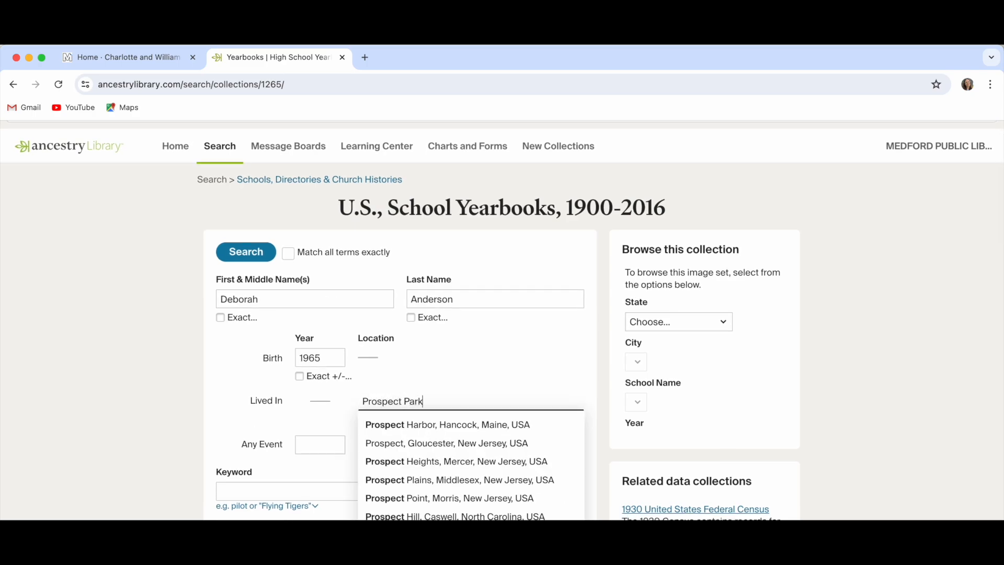
type("k")
left_click(448, 474)
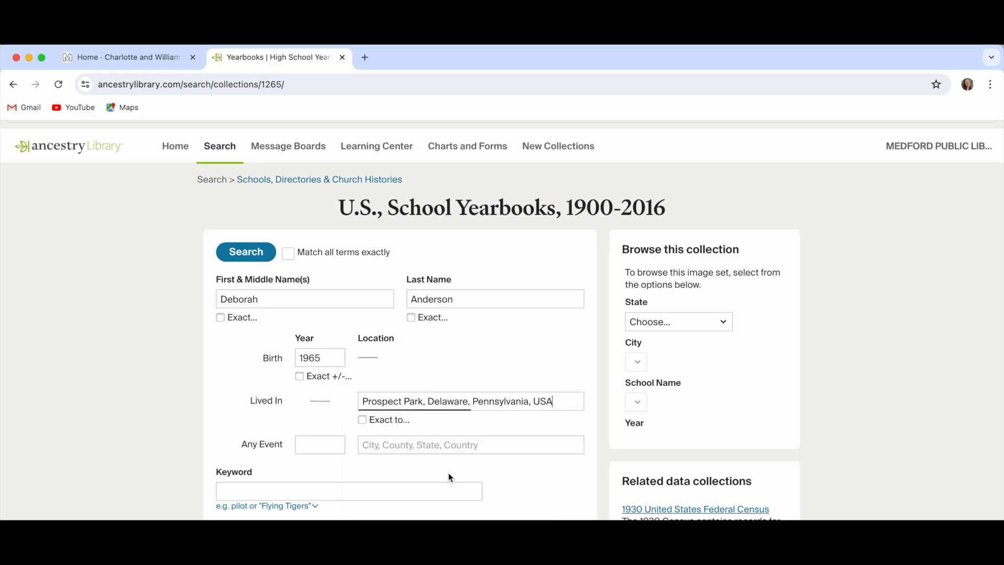
scroll(463, 468, "down", 1)
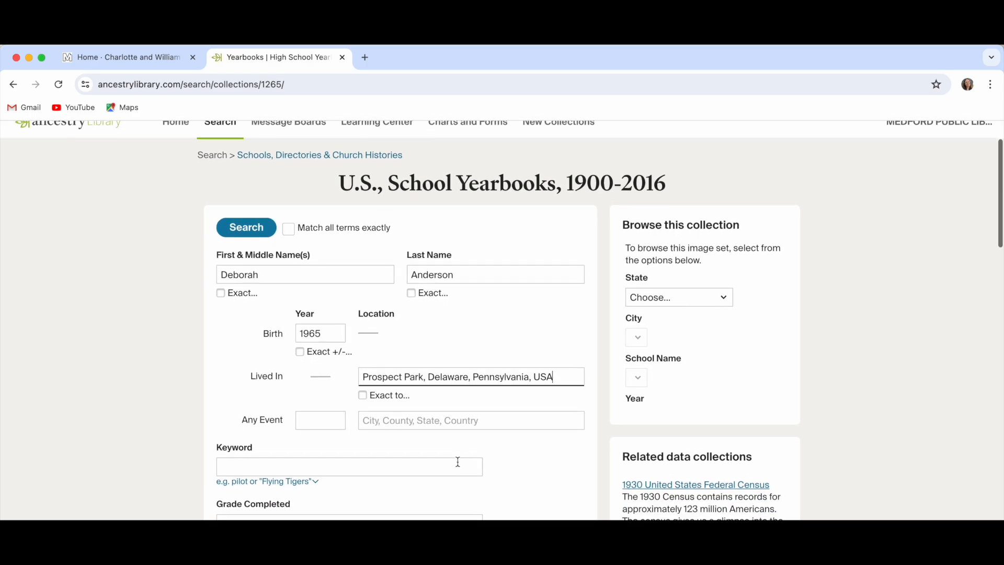
scroll(436, 458, "down", 1)
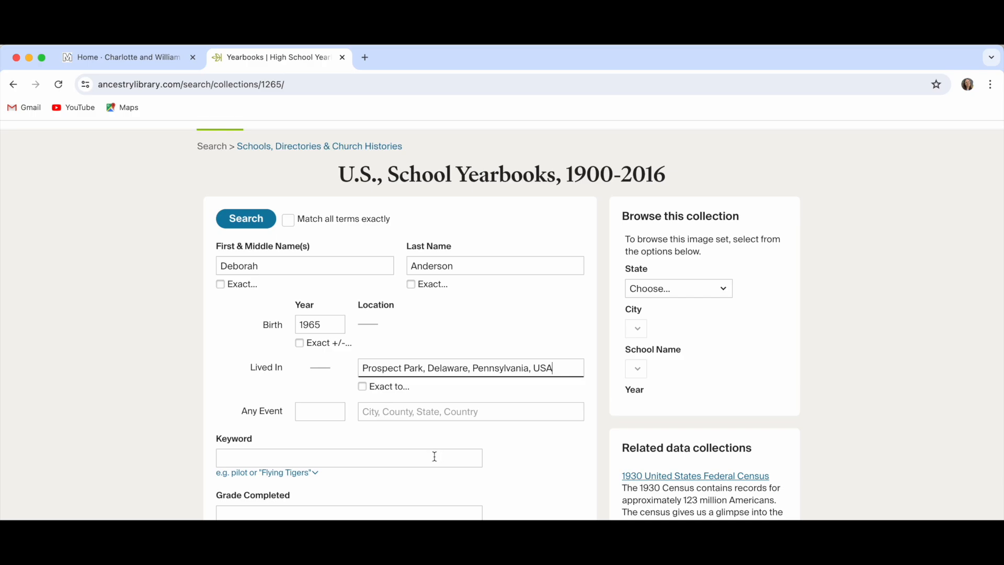
scroll(434, 457, "down", 3)
left_click(250, 483)
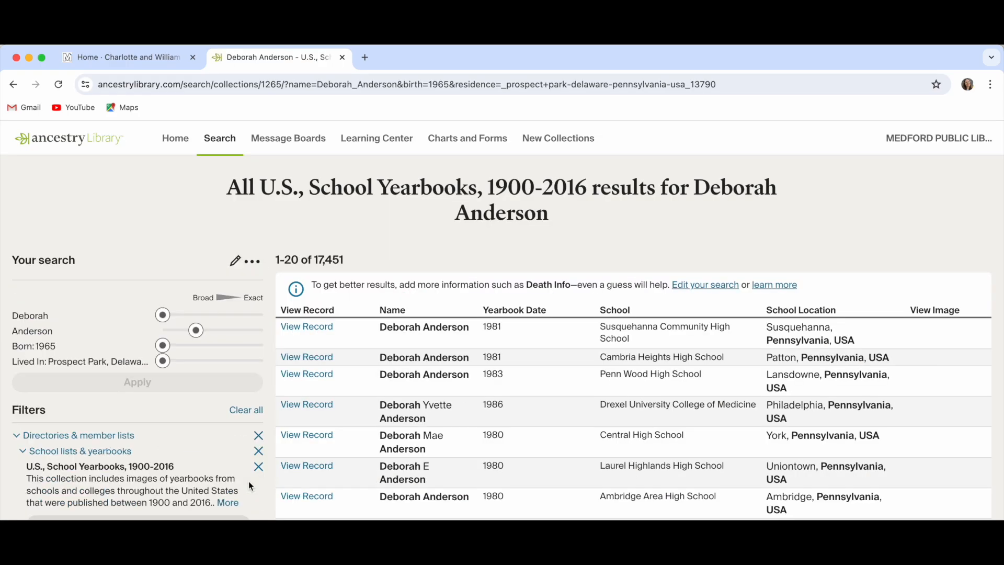
- Edit the search, replace the first name with her nickname, and search again
scroll(250, 485, "down", 1)
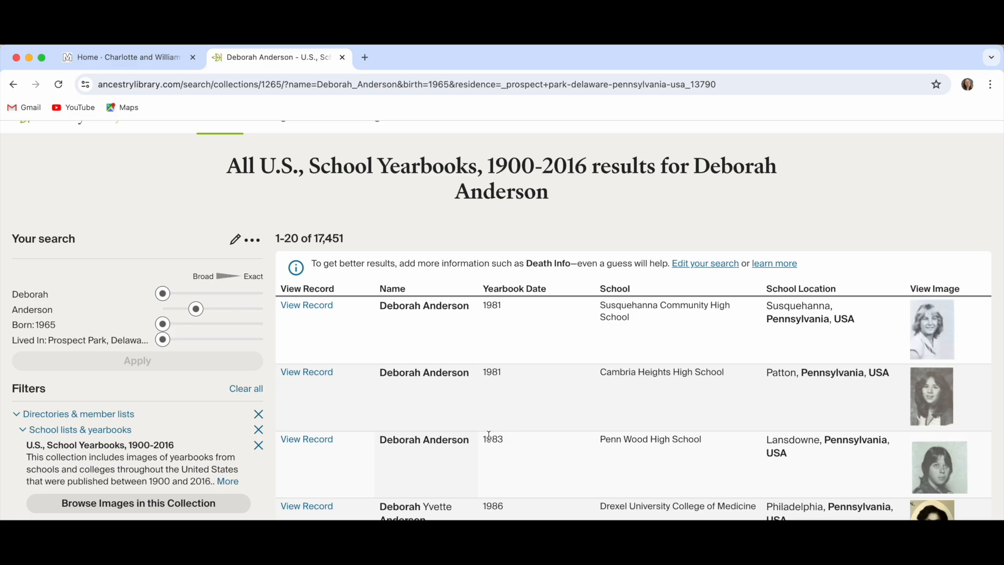
left_click(235, 241)
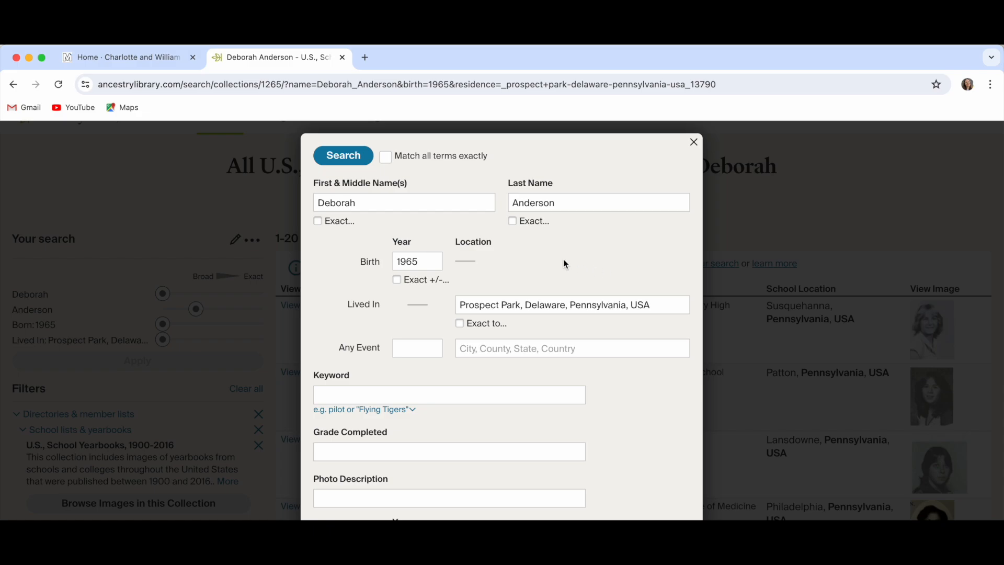
double_click(402, 206)
type("Debbie")
left_click(343, 156)
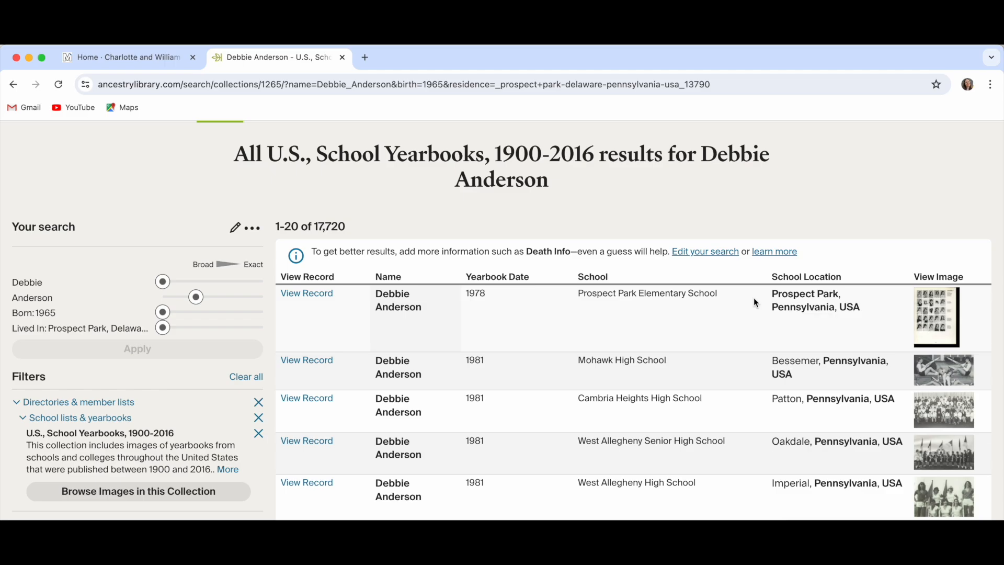
- Open the 1978 Prospect Park Elementary record's page image, zoom to the GRADE 6 list, then close it
left_click(331, 296)
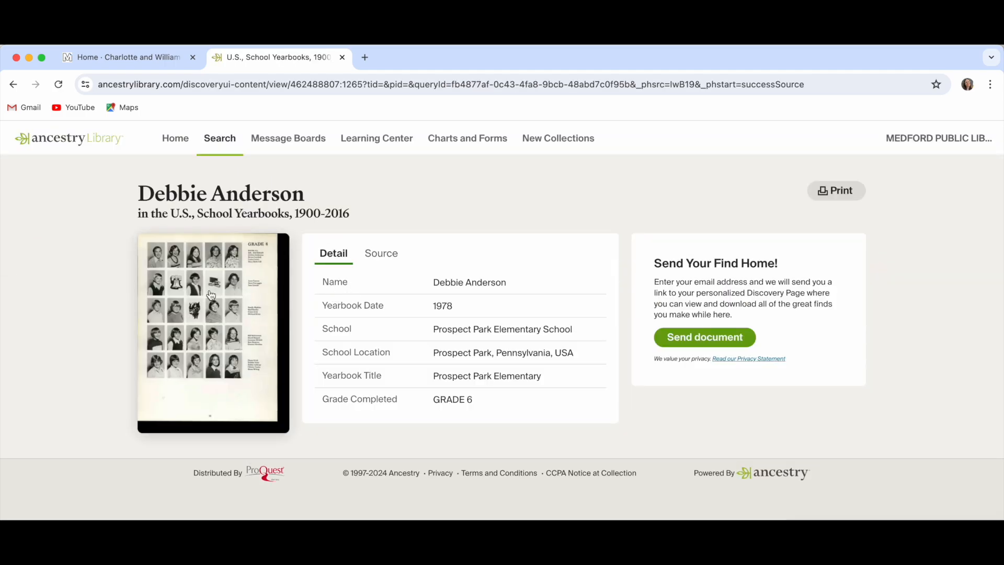
left_click(208, 292)
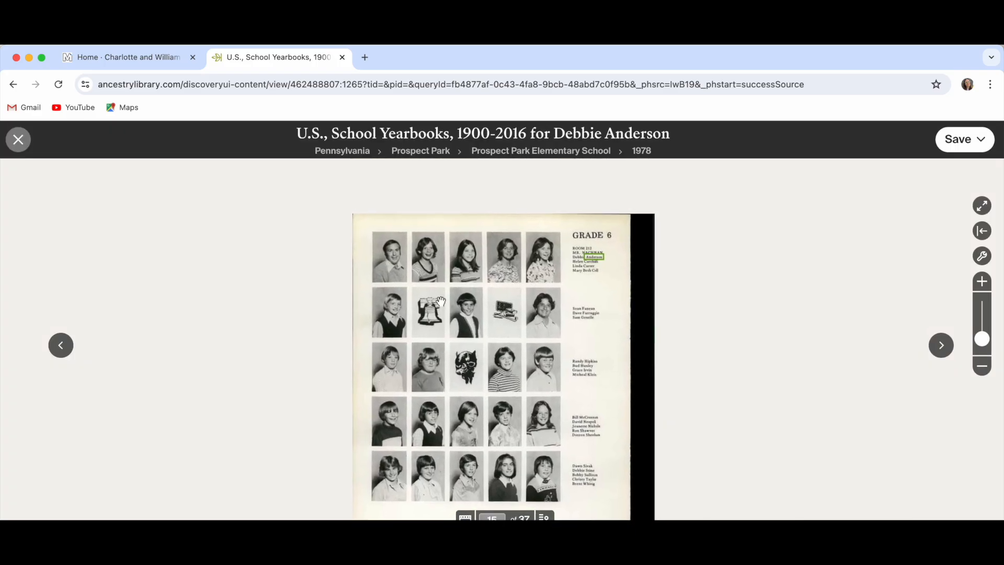
scroll(438, 298, "up", 6)
left_click_drag(414, 276, 460, 403)
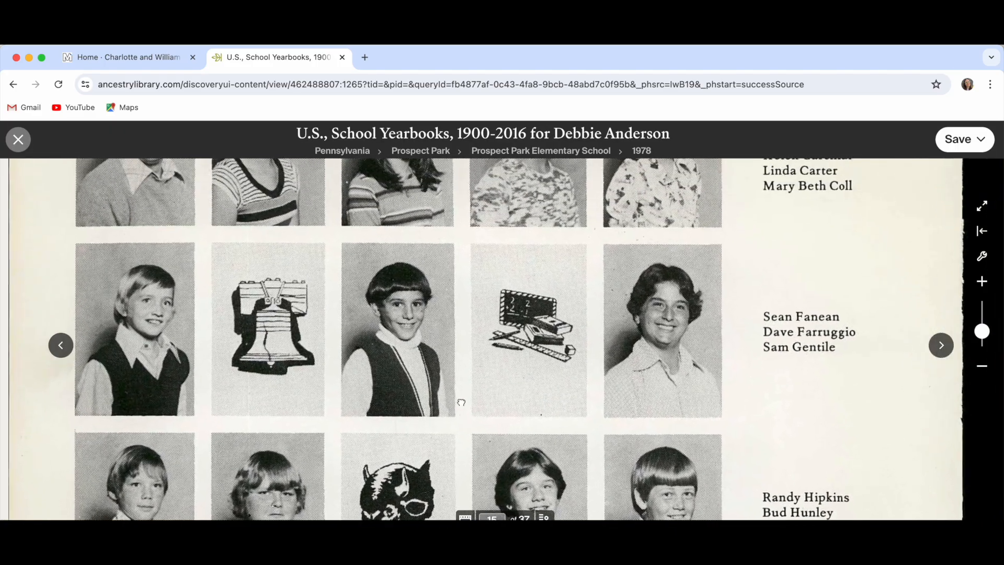
left_click_drag(407, 290, 393, 372)
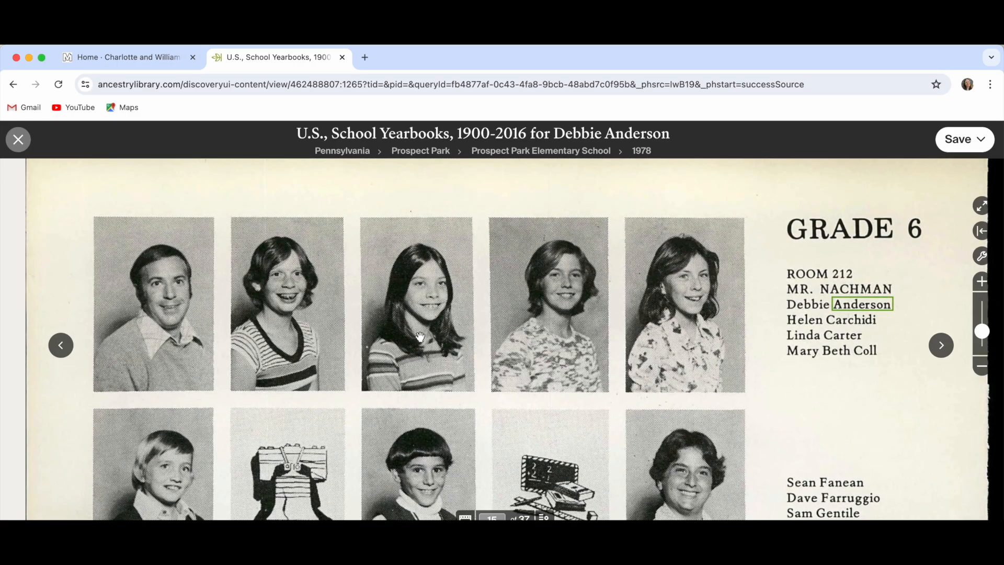
left_click(18, 140)
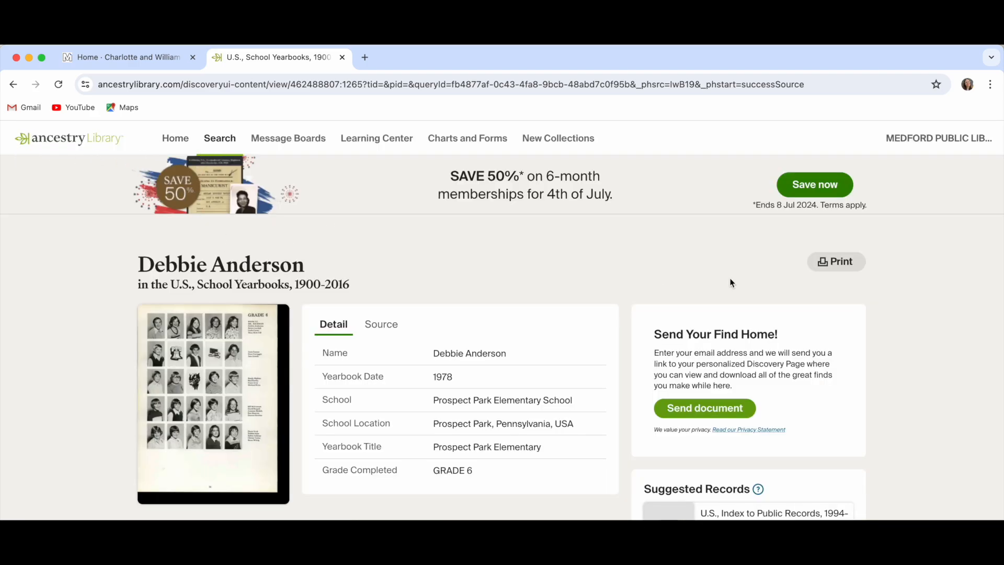
- From the Card Catalog filtered to Pictures, open U.S., School Yearbooks, 1900-2016
left_click(219, 146)
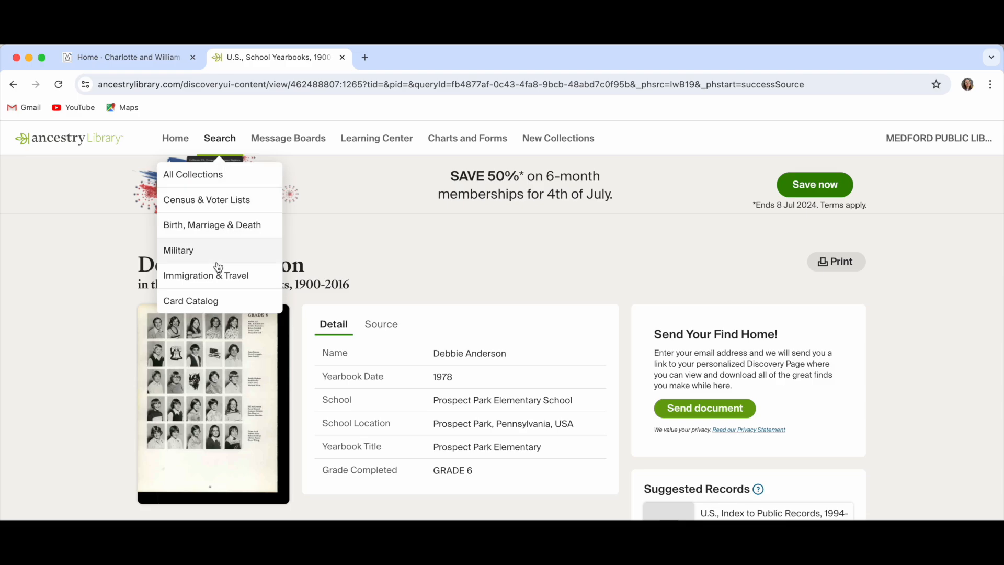
left_click(211, 302)
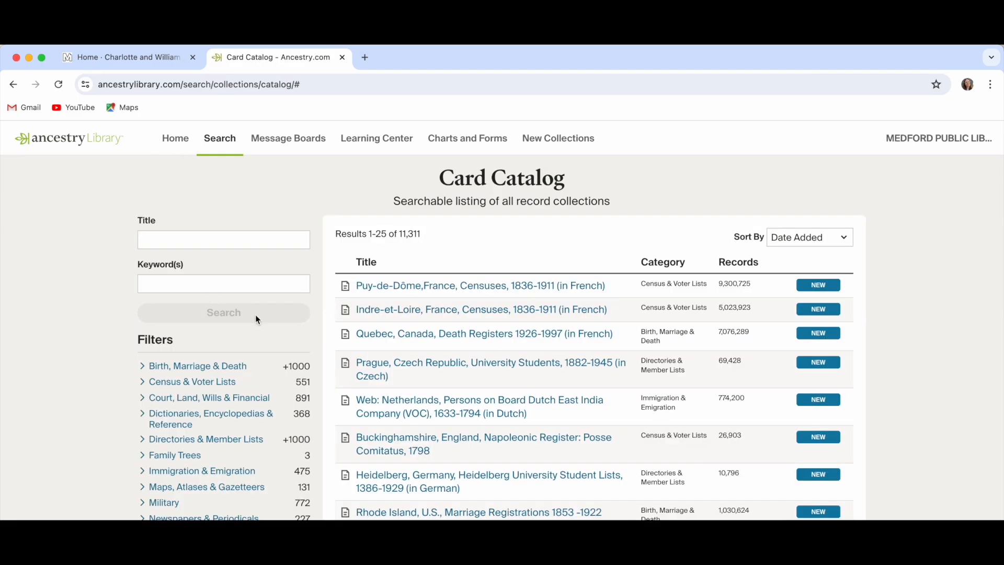
scroll(448, 337, "down", 1)
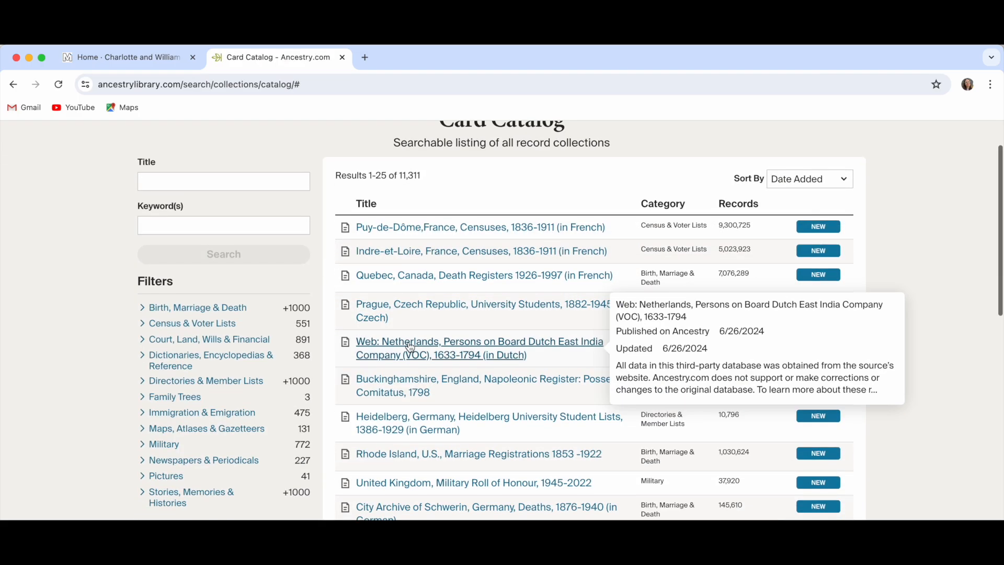
left_click(168, 476)
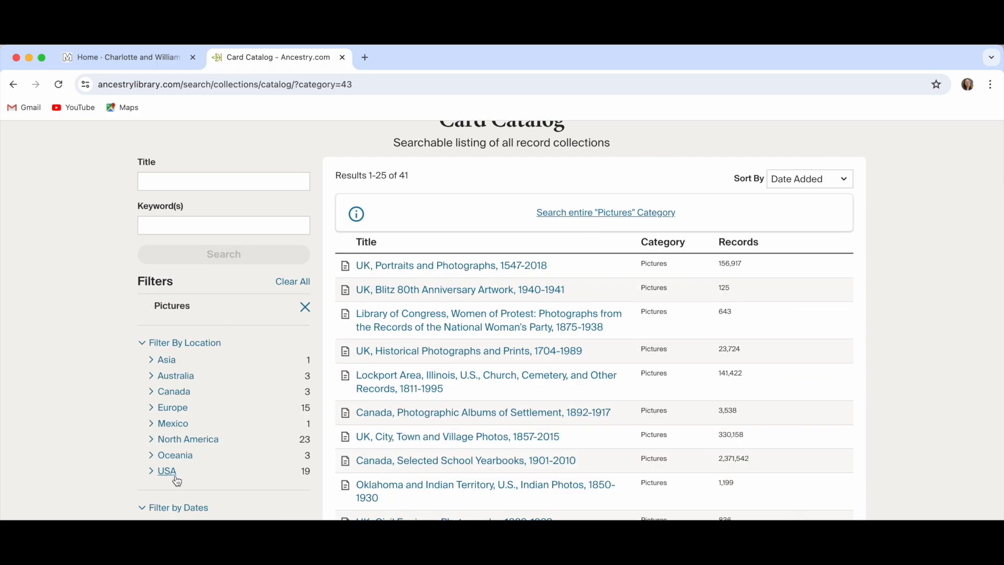
scroll(431, 446, "down", 2)
scroll(432, 449, "down", 3)
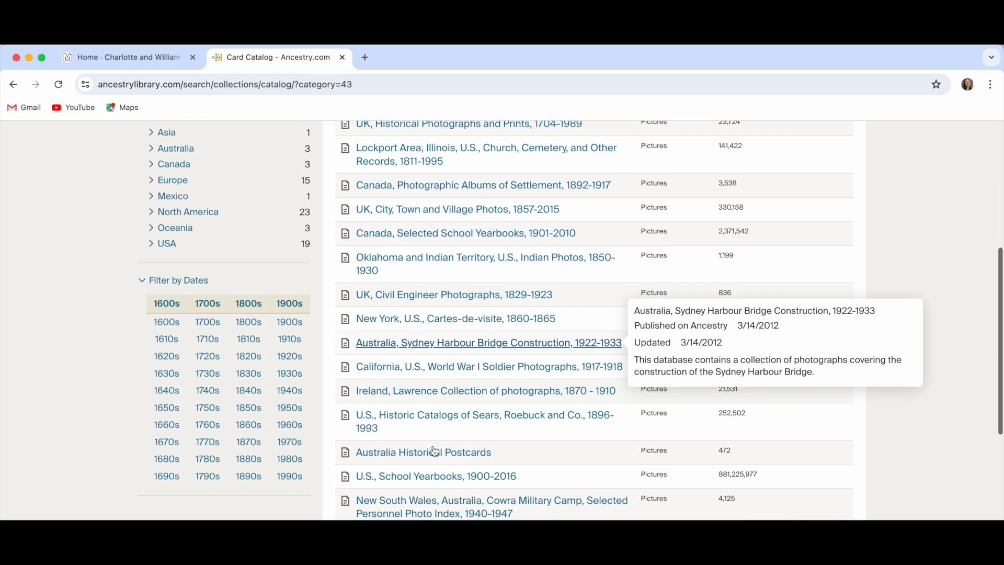
left_click(430, 458)
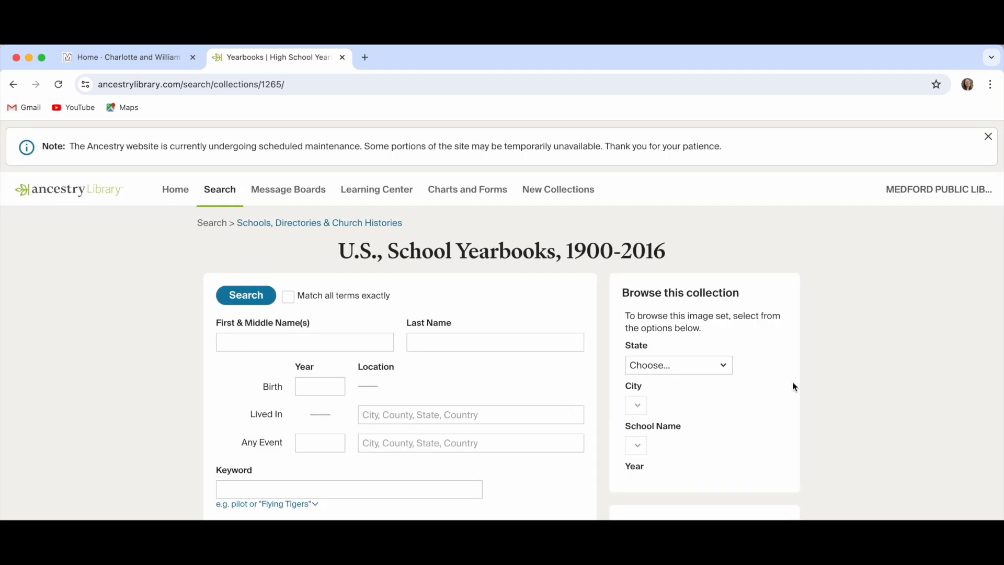
- Browse the collection to State Pennsylvania and City Chester
scroll(794, 387, "down", 2)
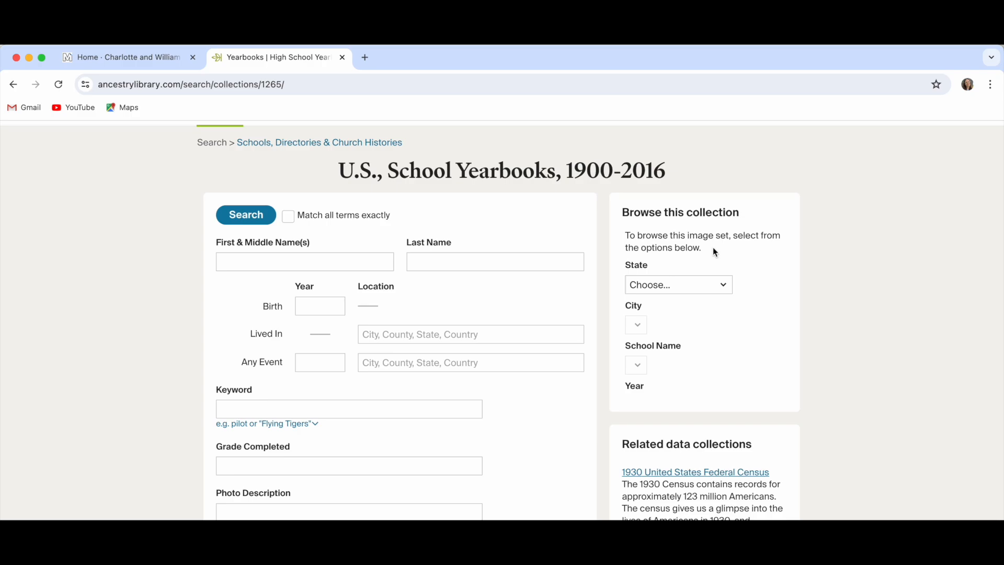
left_click(703, 290)
scroll(690, 375, "down", 10)
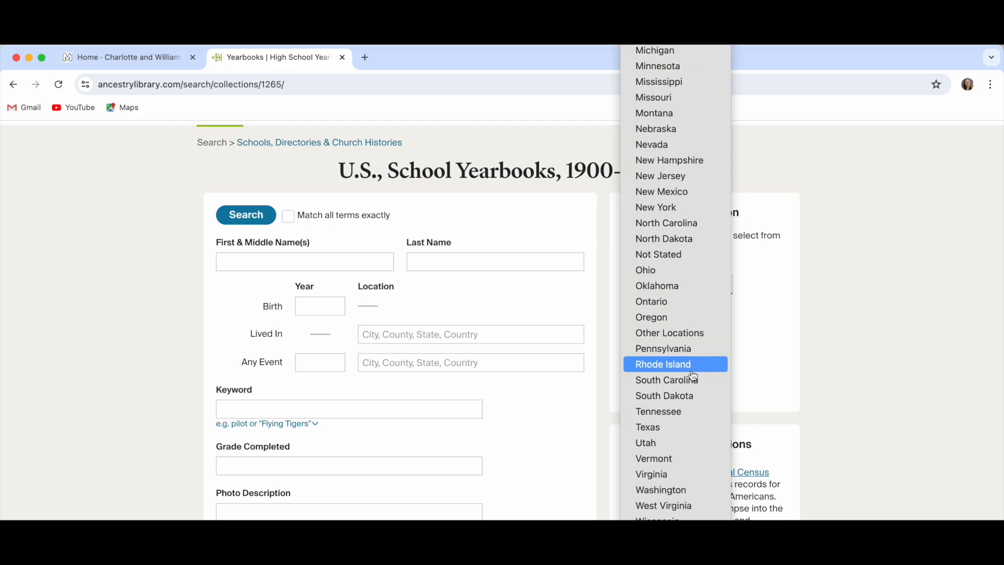
left_click(694, 351)
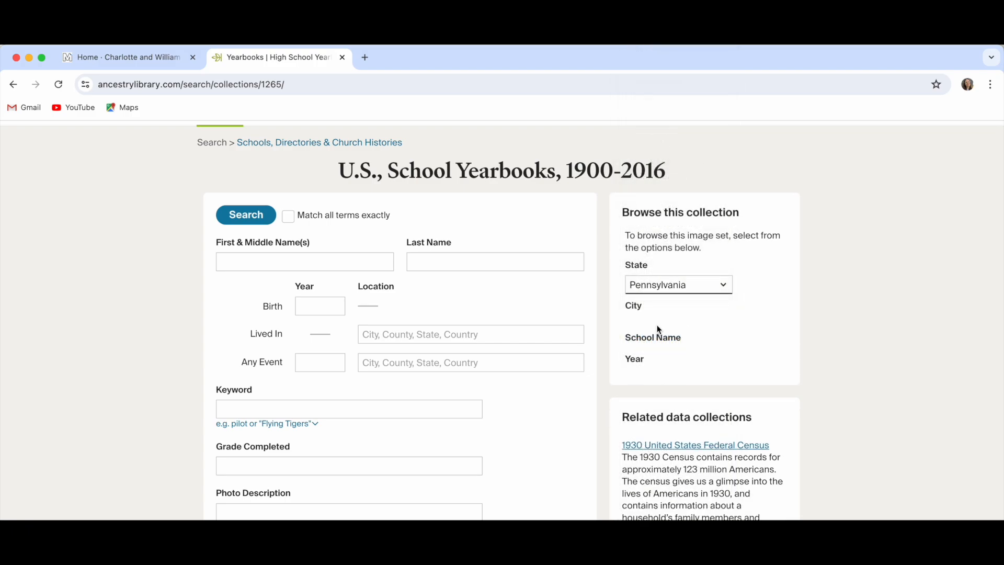
left_click(649, 324)
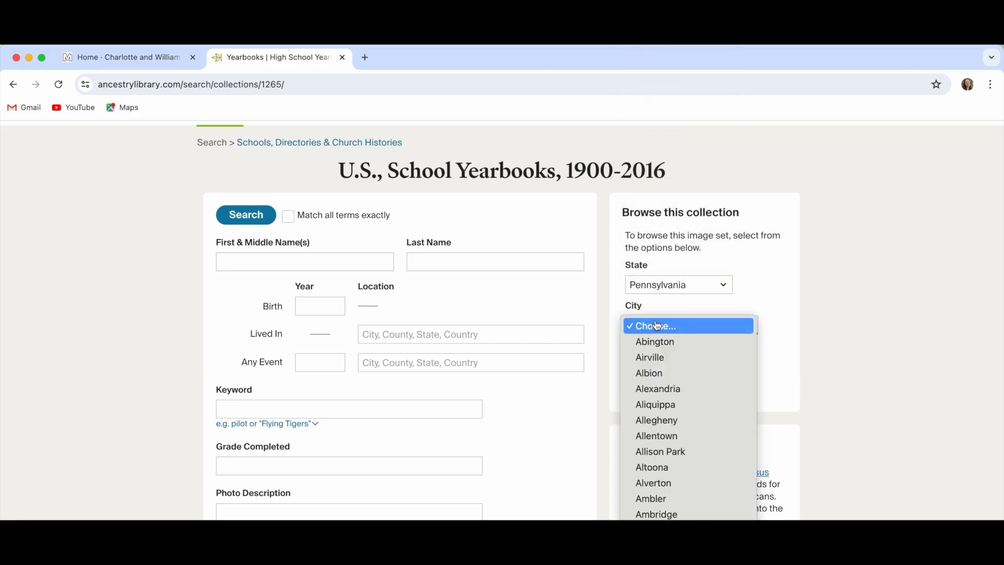
scroll(666, 377, "down", 20)
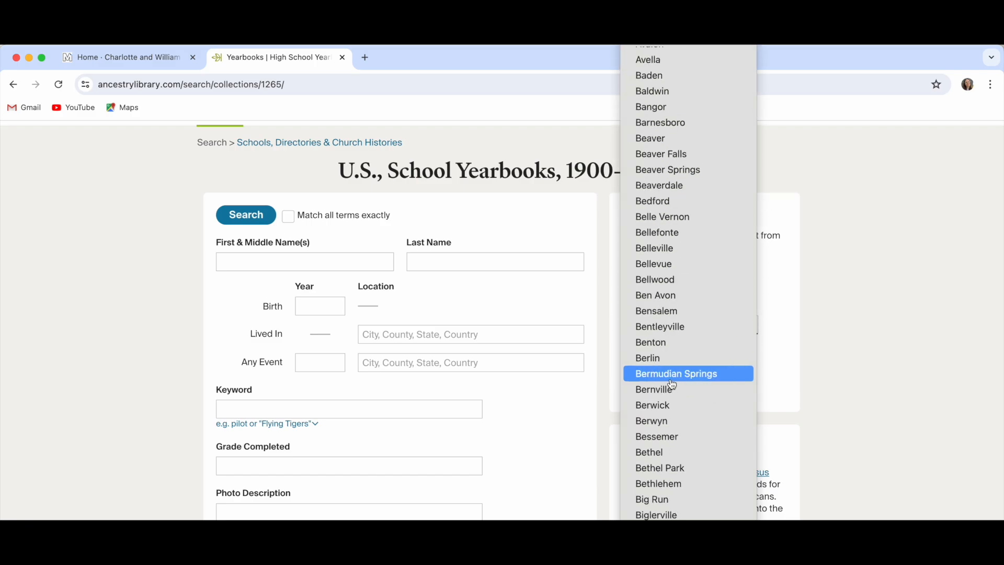
scroll(671, 385, "down", 20)
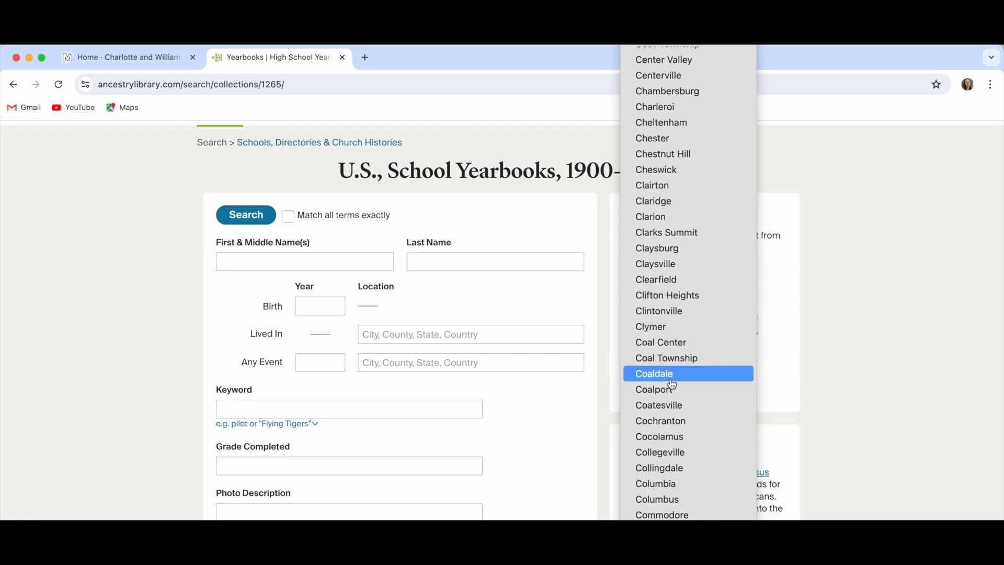
left_click(704, 145)
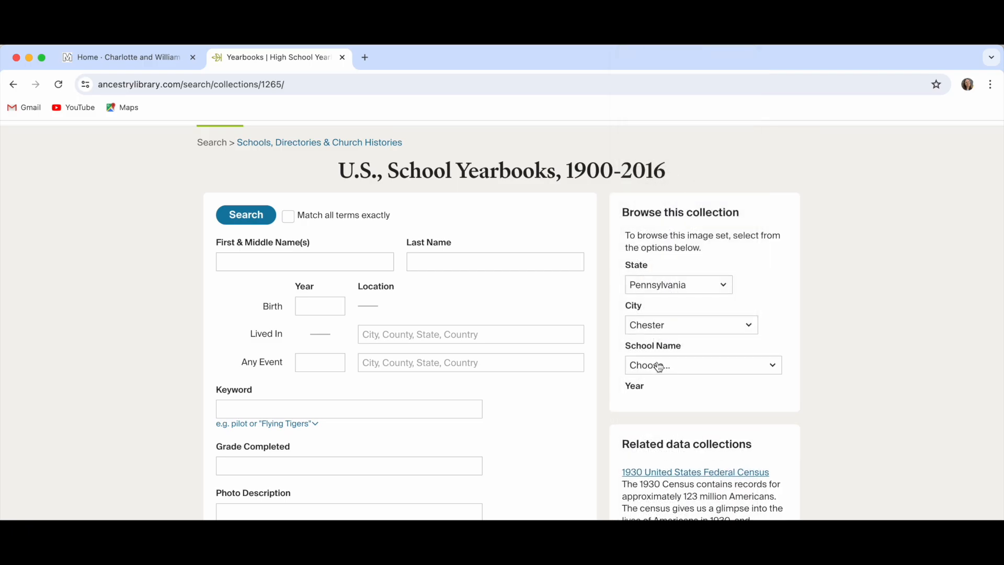
- Choose Chester High School and open its 1958 yearbook
left_click(658, 366)
left_click(659, 386)
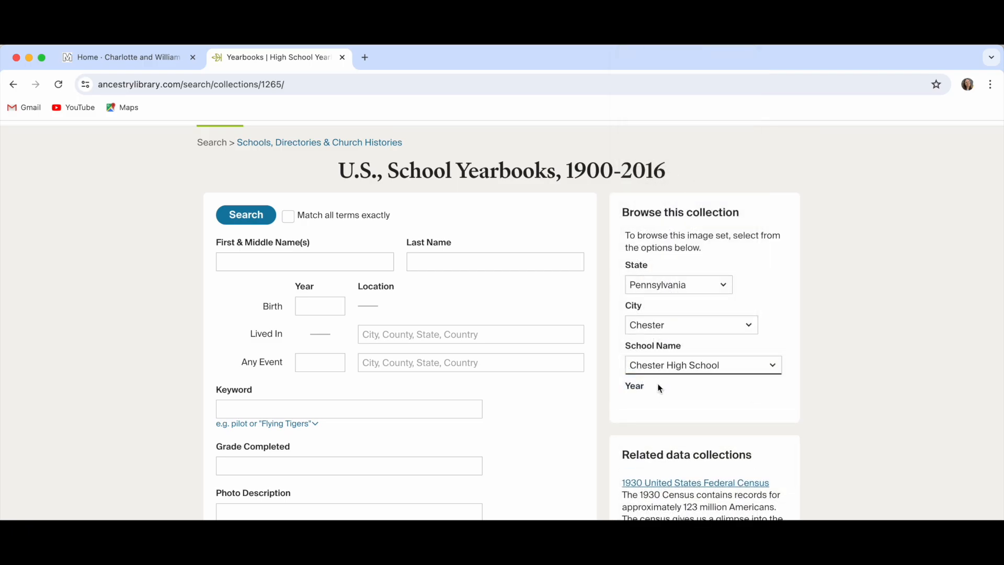
scroll(664, 421, "down", 5)
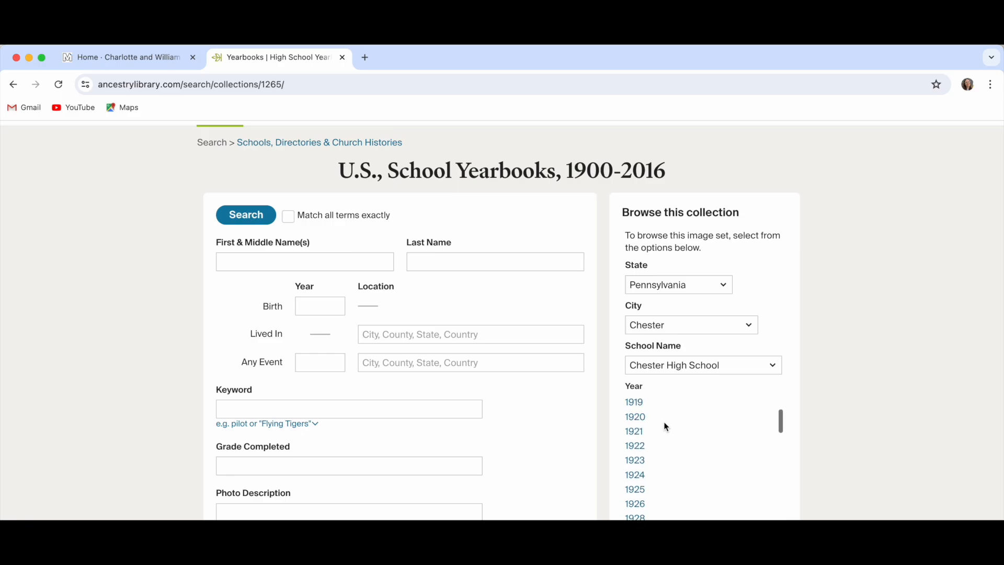
scroll(673, 428, "down", 5)
scroll(842, 423, "down", 3)
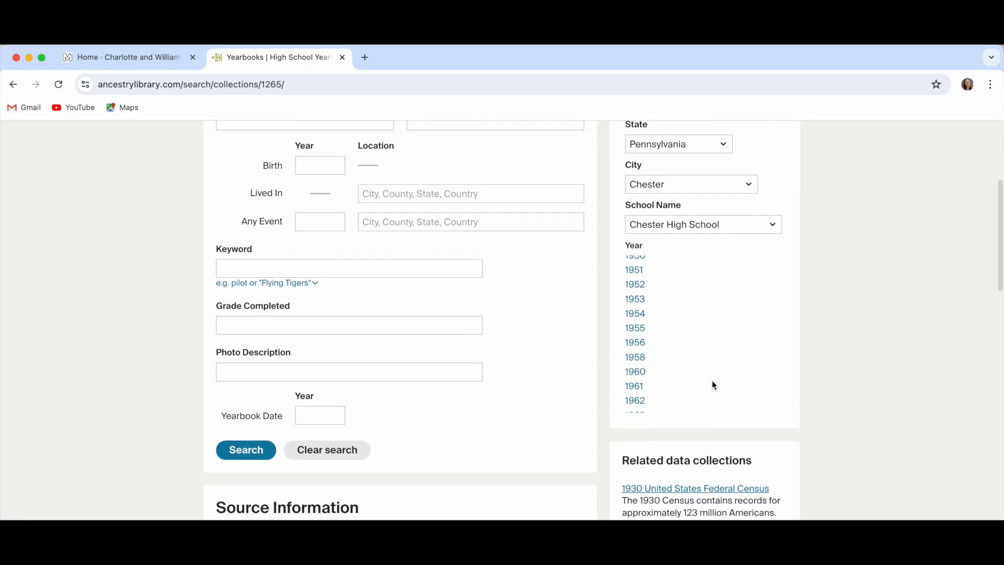
left_click(636, 357)
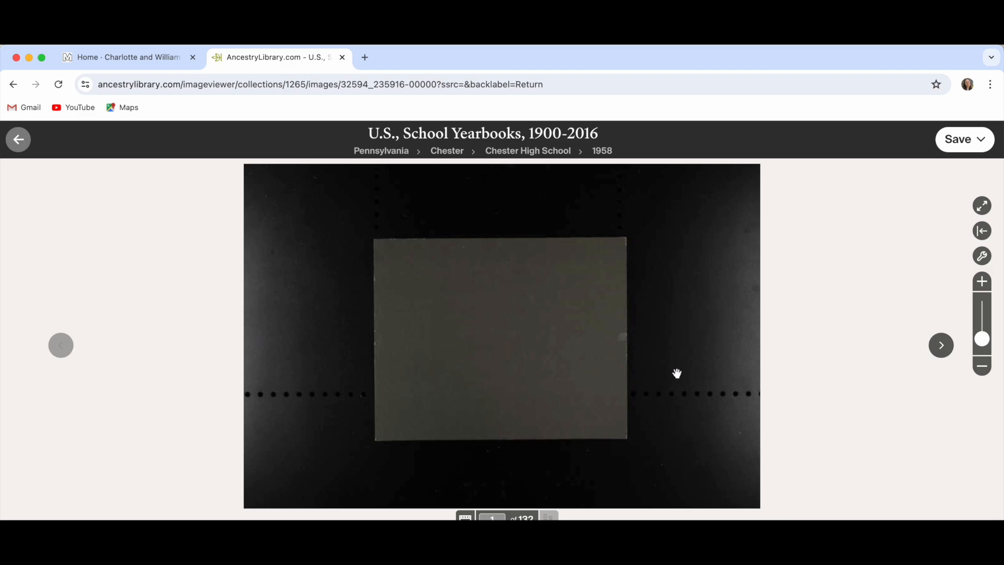
- Page forward through the 1958 yearbook's opening images to the Contents page
left_click(941, 345)
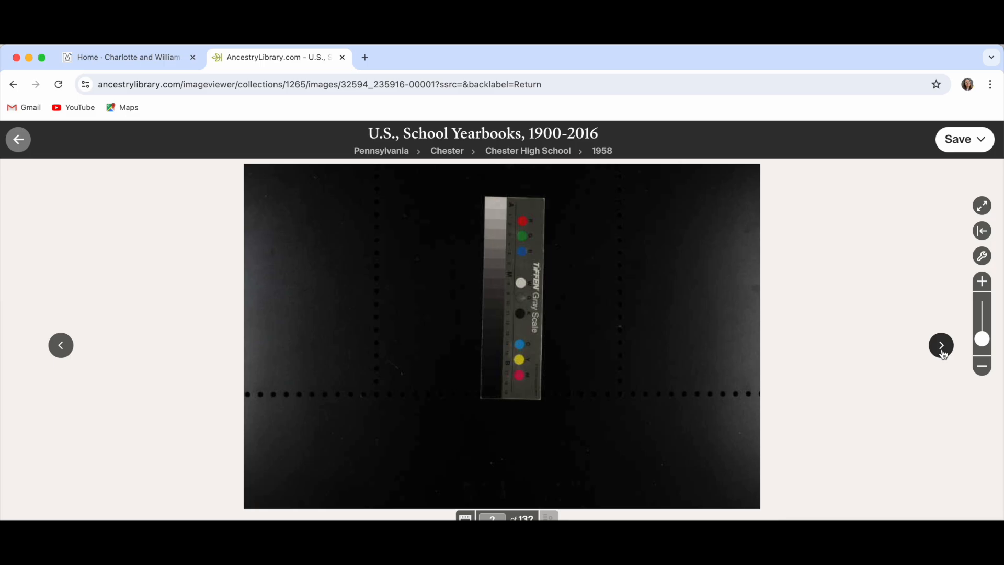
left_click(941, 346)
left_click(941, 345)
left_click(942, 350)
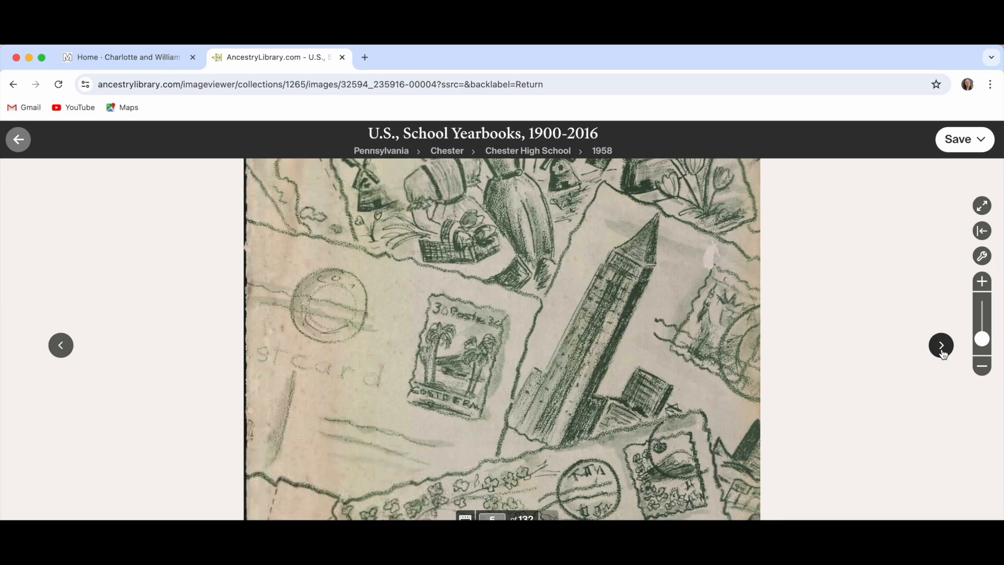
left_click(942, 351)
left_click(942, 350)
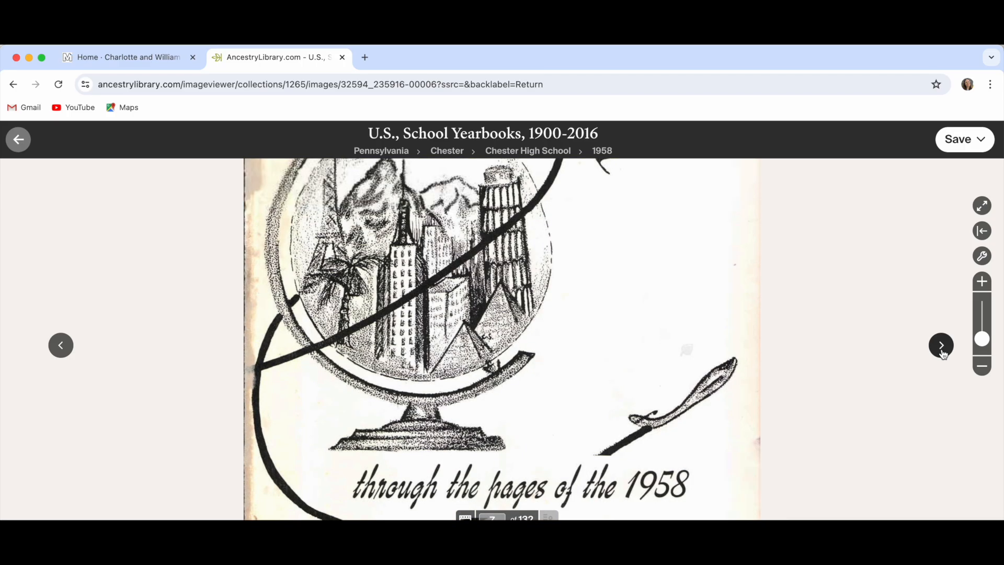
left_click(942, 350)
left_click(941, 346)
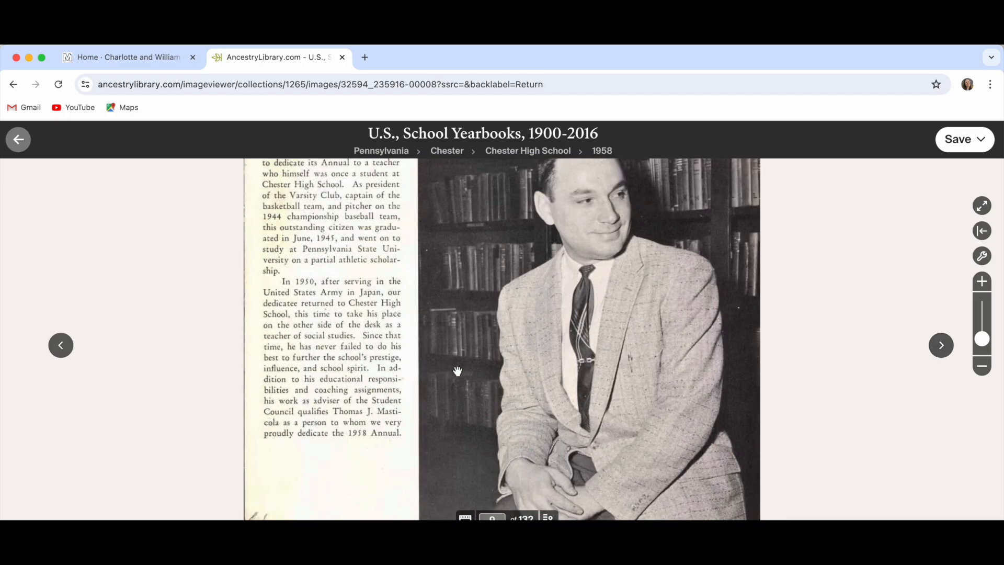
left_click(60, 346)
- Jump to page 22, then page forward through faculty pages to the Juniors homeroom page
scroll(372, 424, "down", 3)
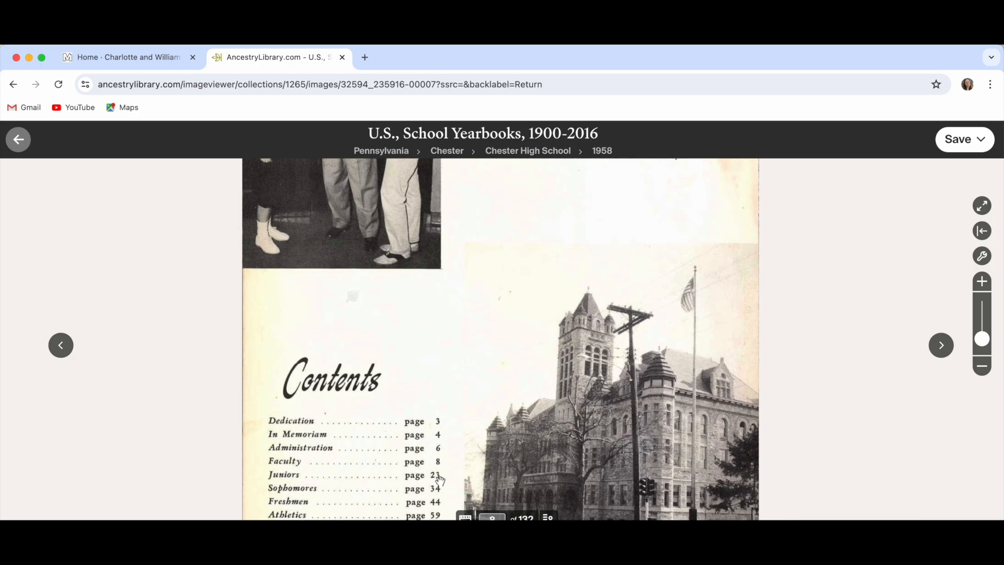
left_click(497, 515)
type("22")
key("Return")
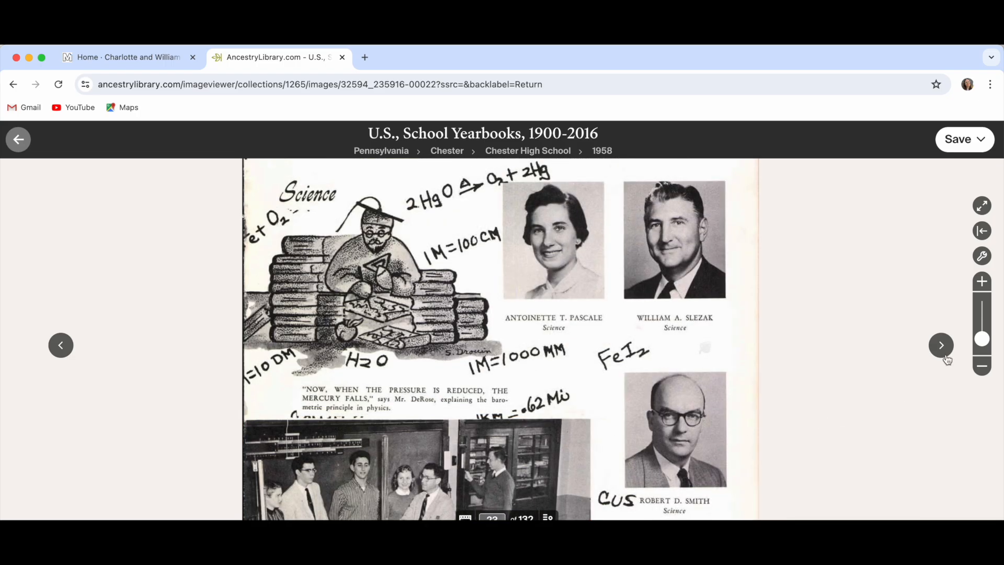
left_click(939, 353)
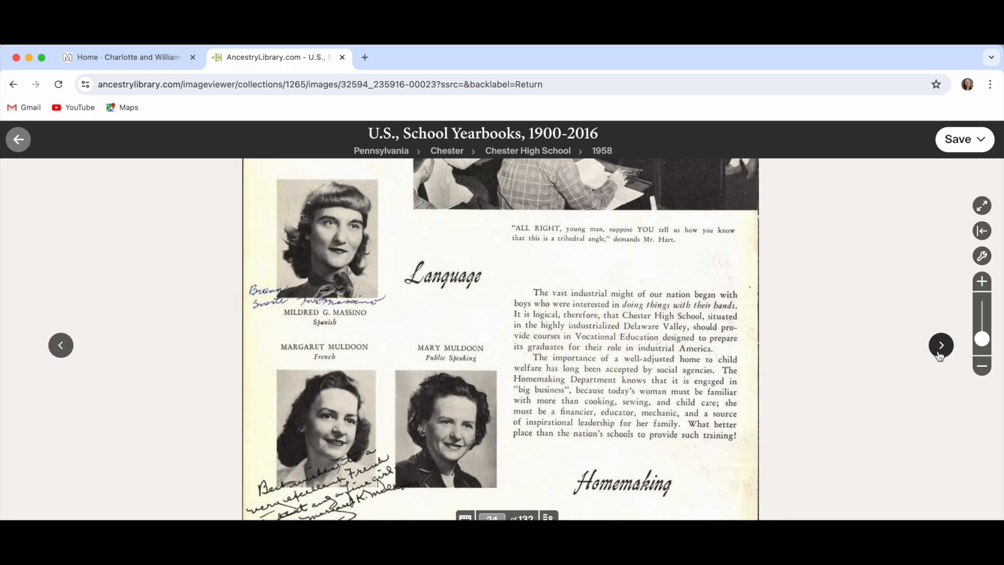
left_click(941, 345)
left_click(940, 345)
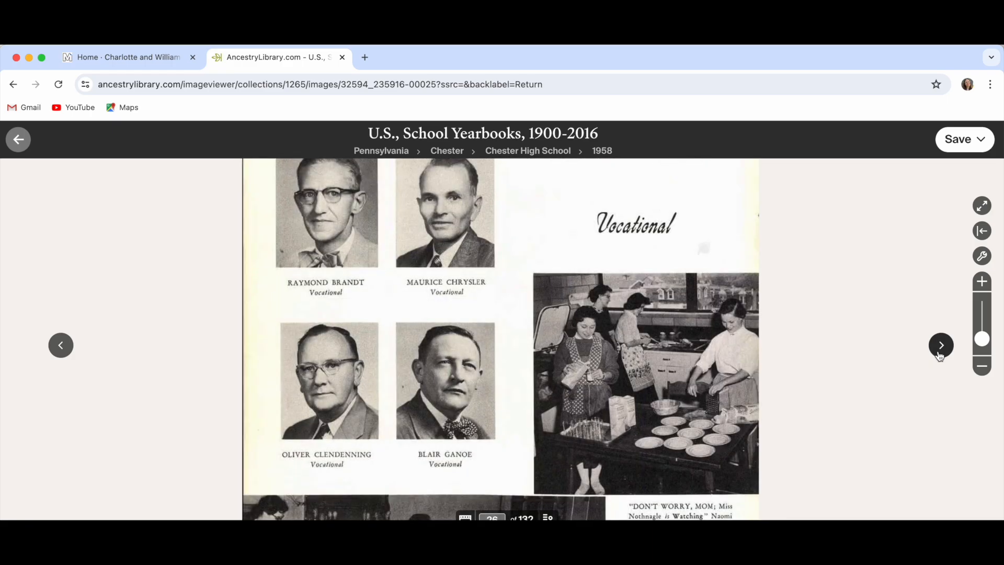
left_click(939, 353)
left_click(939, 353)
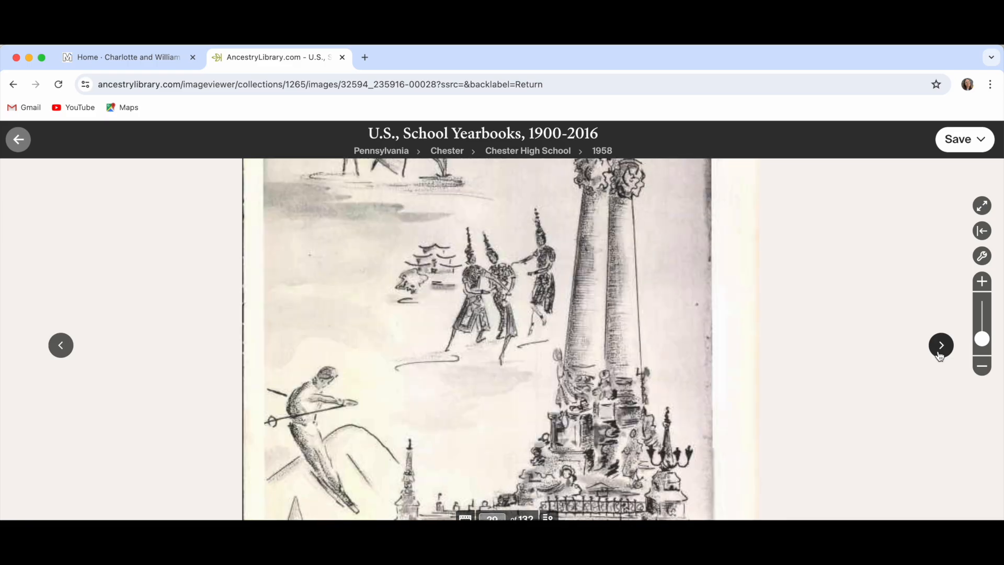
left_click(940, 353)
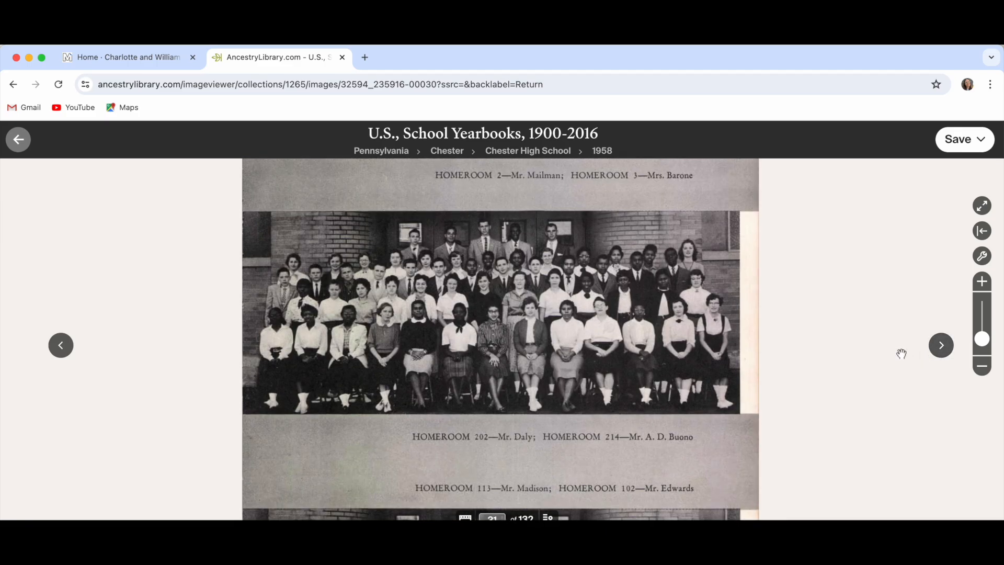
- Pan through the junior homeroom group photos and zoom in on the lower one
left_click_drag(833, 318, 852, 405)
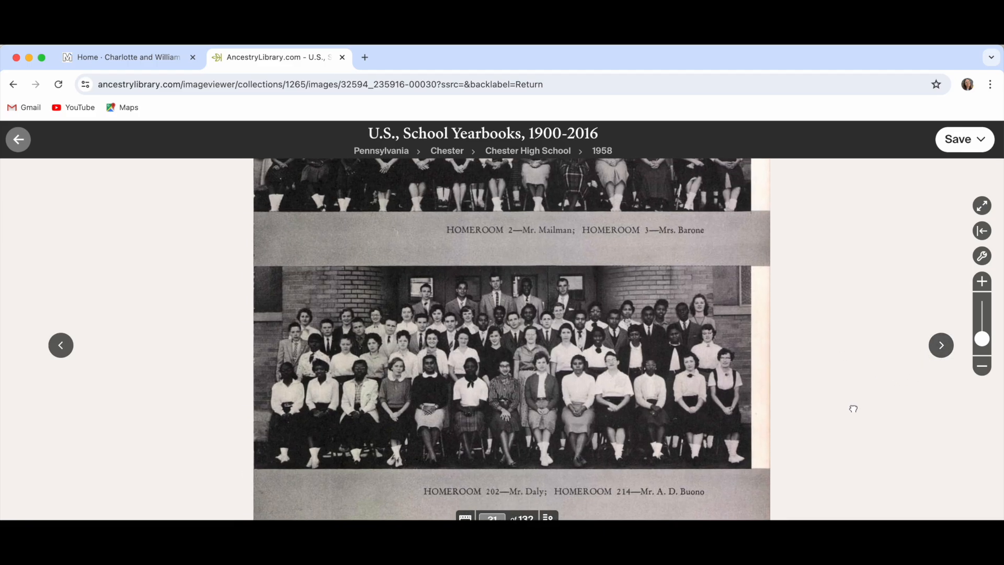
left_click_drag(835, 319, 822, 454)
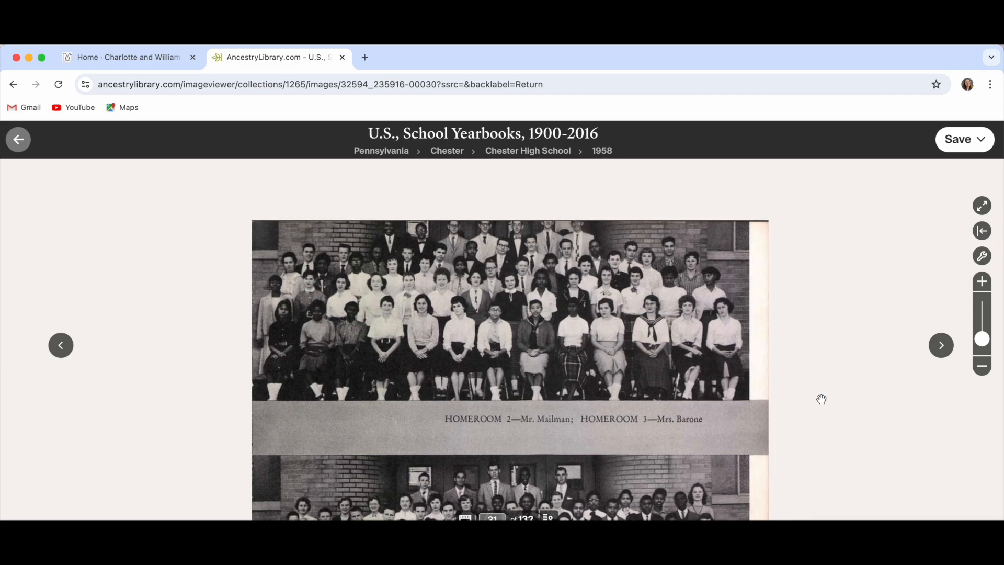
left_click_drag(799, 395, 787, 278)
left_click_drag(767, 410, 760, 287)
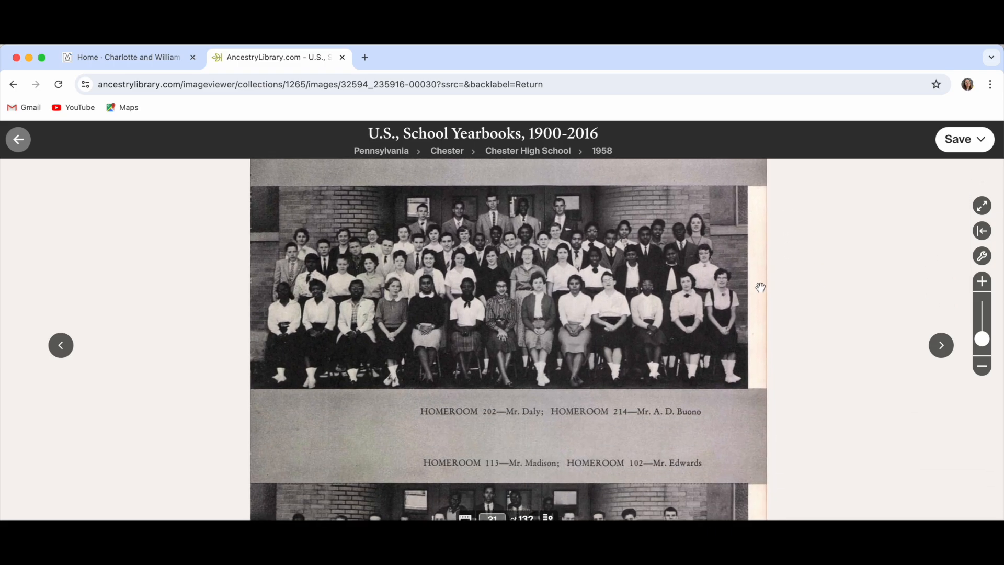
left_click_drag(758, 403, 748, 282)
left_click_drag(768, 347, 740, 304)
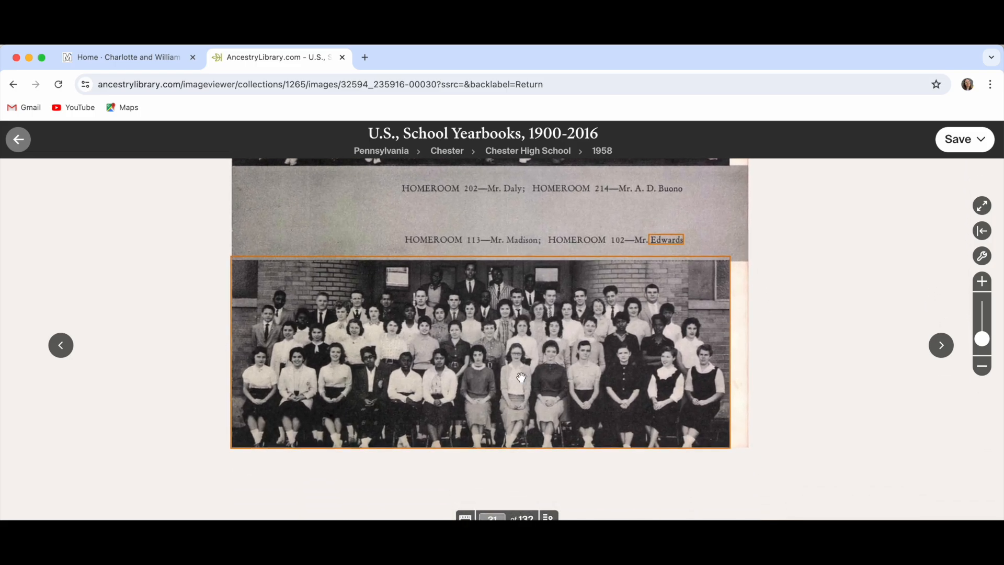
scroll(520, 376, "up", 5)
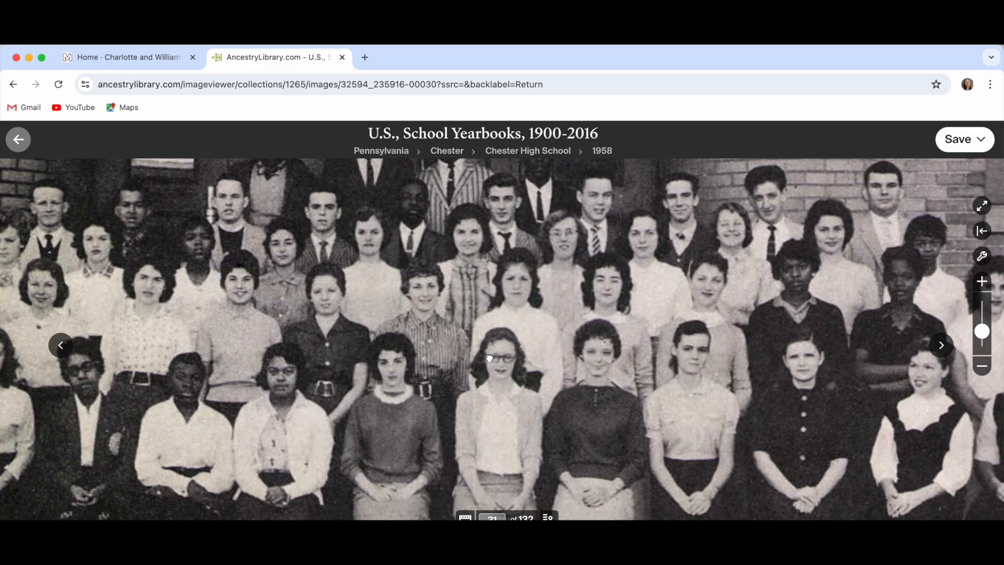
left_click_drag(489, 358, 387, 358)
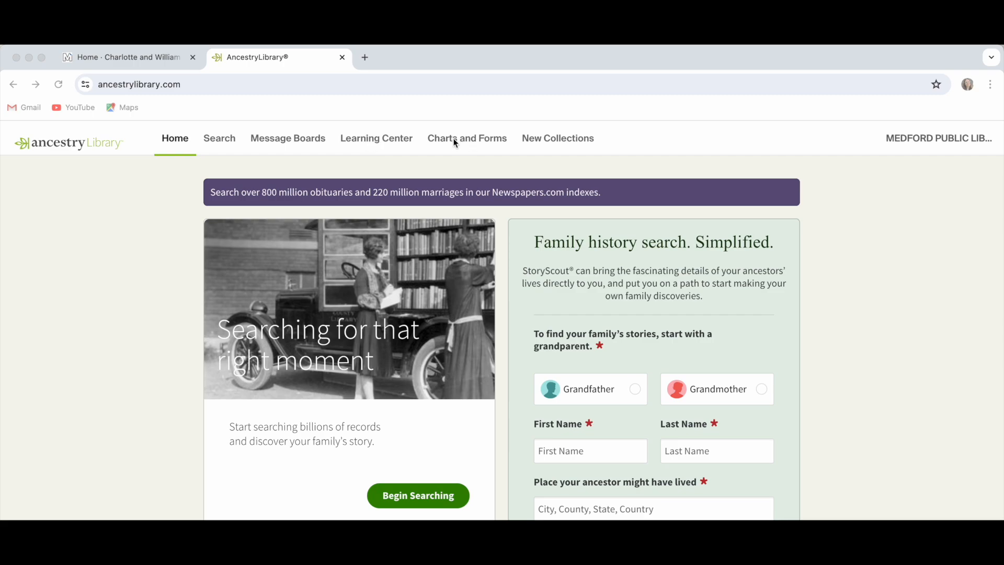
- Bring the browser forward and open the Learning Center
left_click(406, 143)
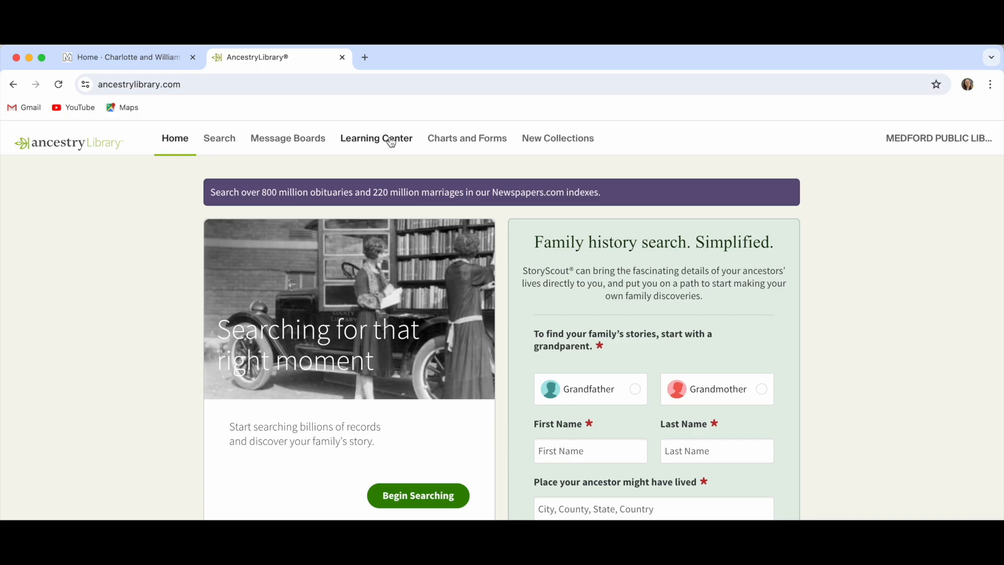
left_click(391, 143)
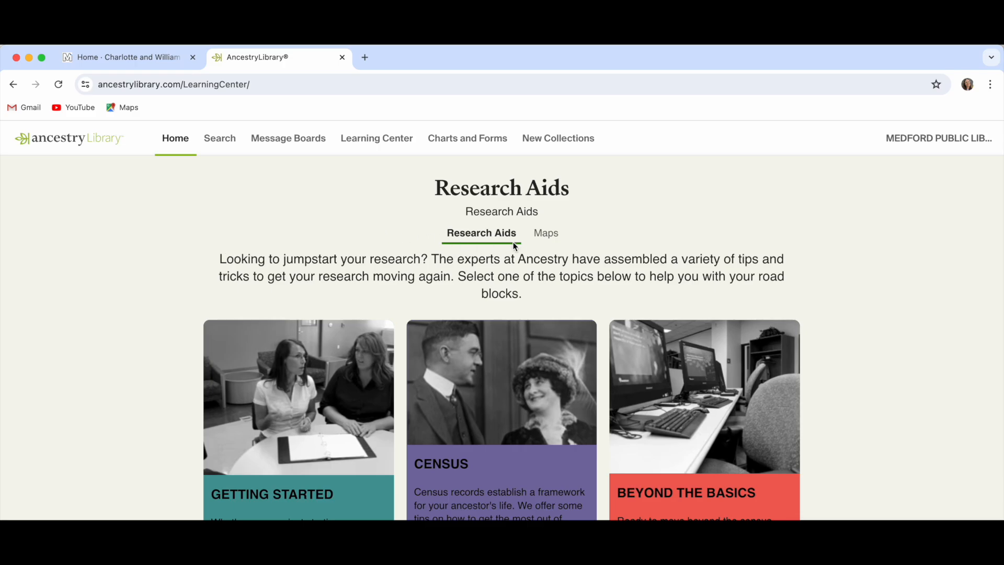
- View the Massachusetts research map from the Maps tab, close it, and go to Charts and Forms
left_click(545, 234)
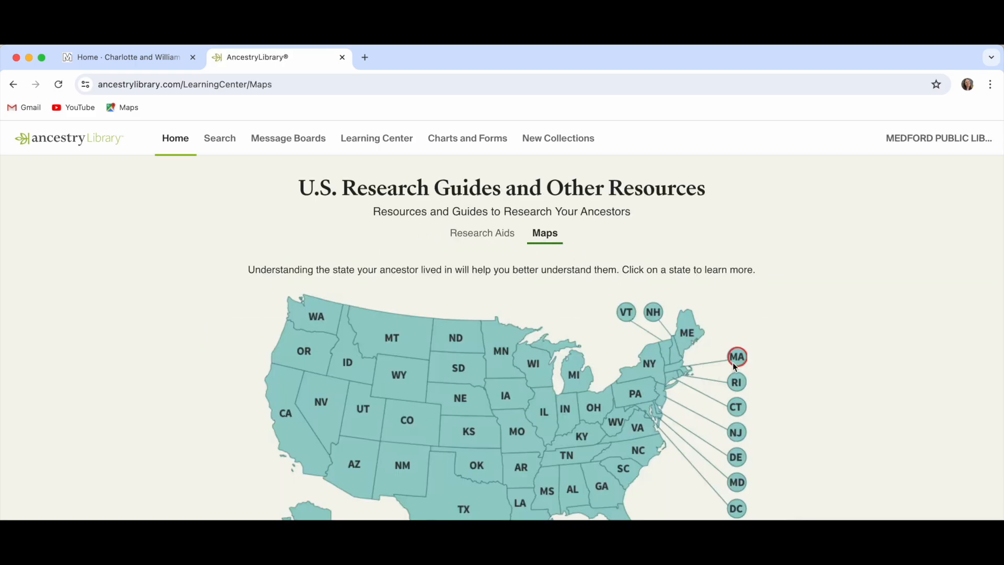
left_click(736, 361)
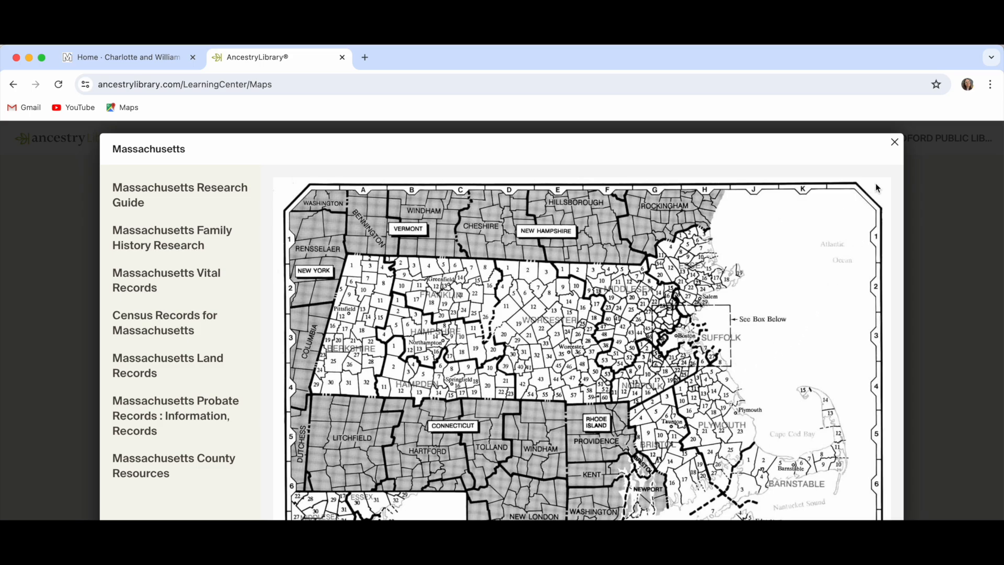
left_click(895, 142)
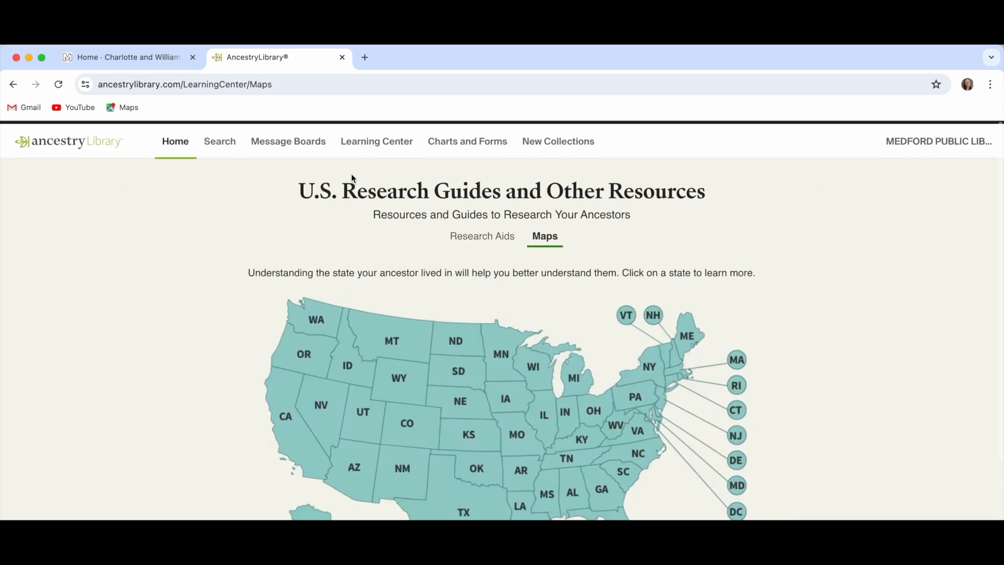
left_click(465, 149)
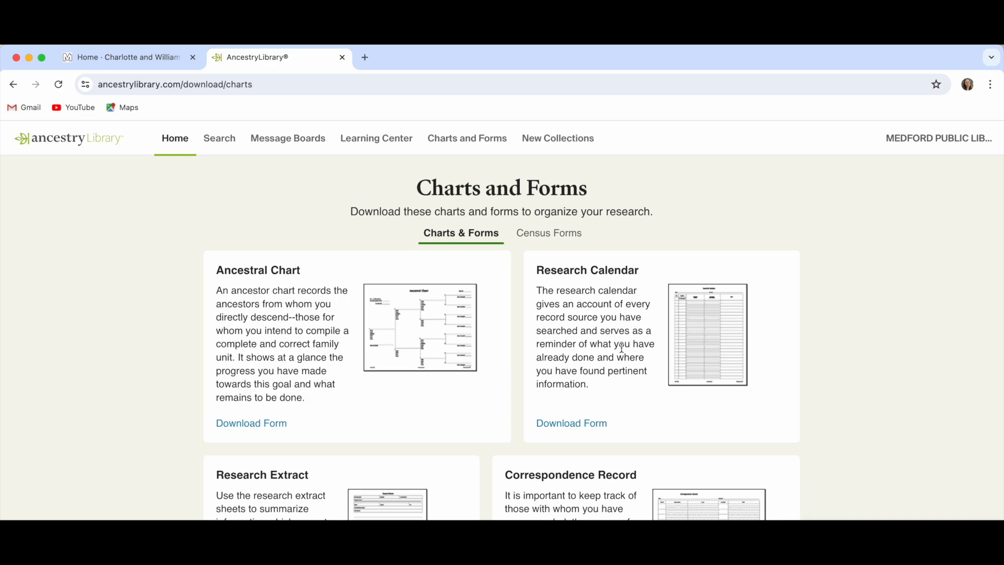
- Scroll through the Charts & Forms cards to review the downloadable forms
scroll(570, 360, "down", 1)
scroll(572, 364, "down", 4)
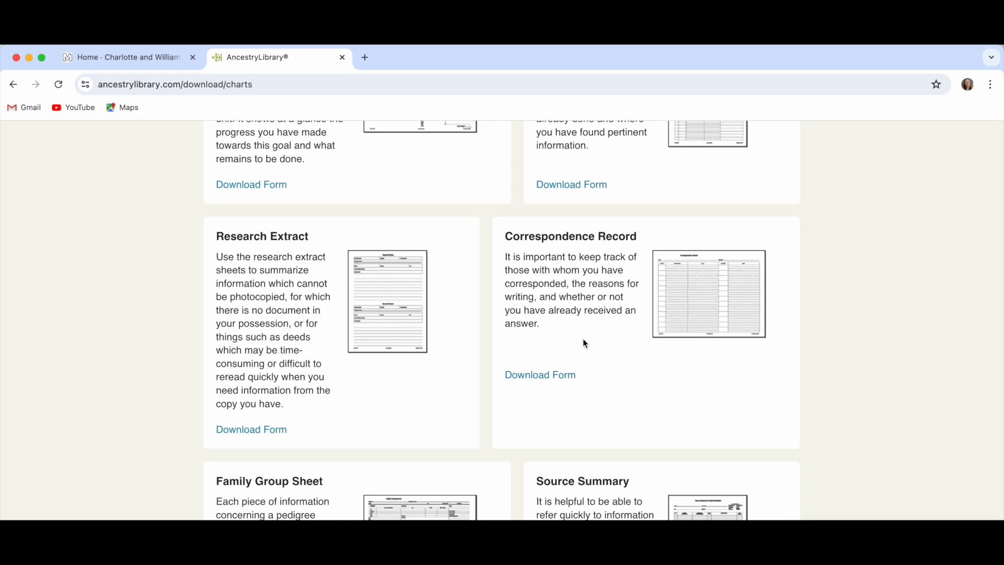
scroll(575, 334, "down", 3)
scroll(581, 343, "up", 7)
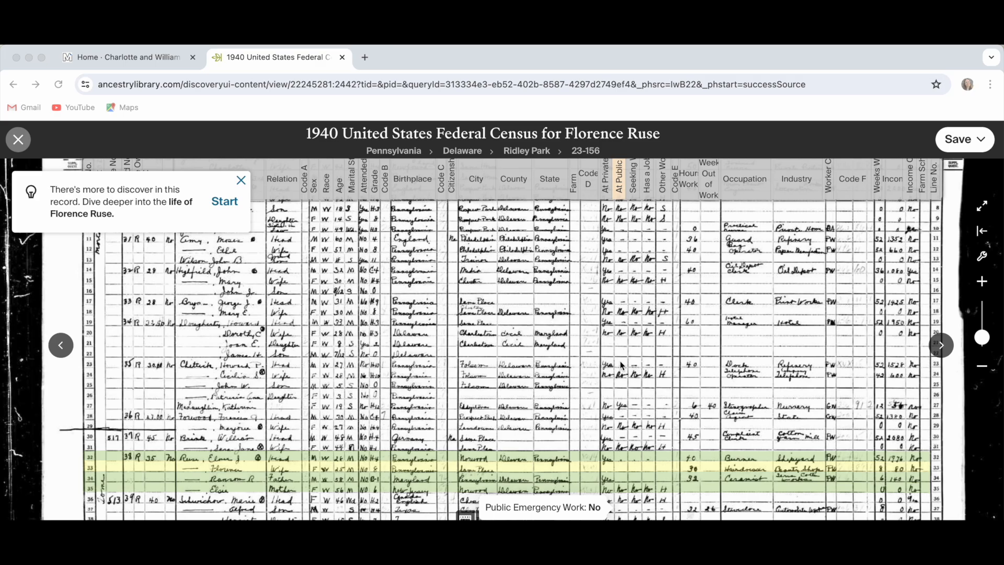
- Zoom out to the full 1940 census page, then choose Save > Send image home to open the email form
scroll(621, 364, "down", 10)
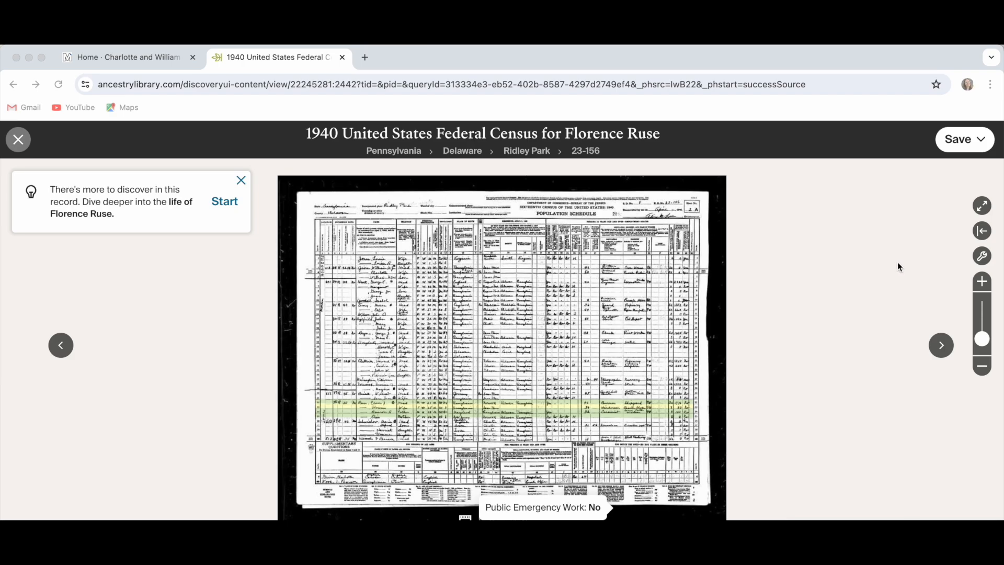
left_click(981, 141)
left_click(982, 143)
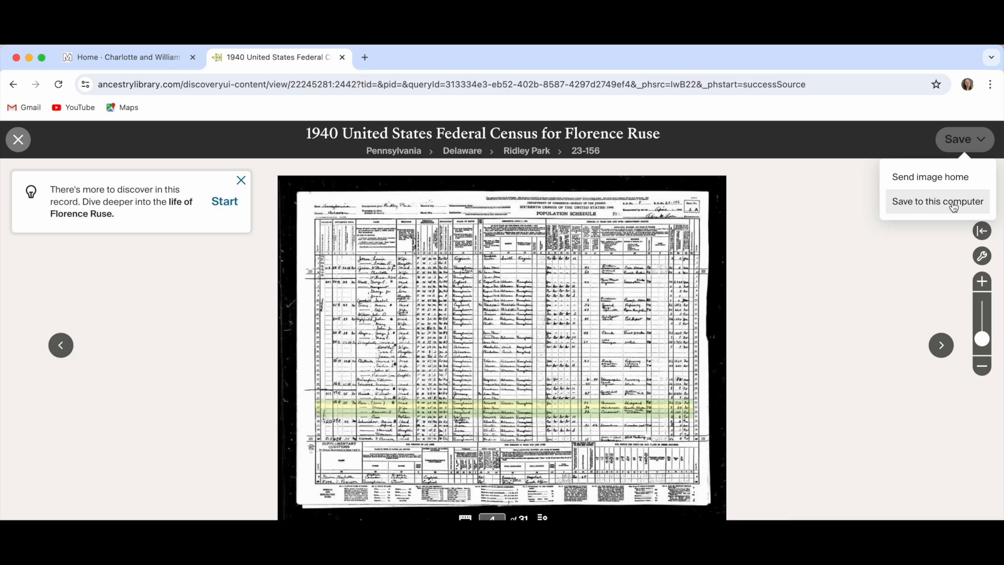
left_click(953, 177)
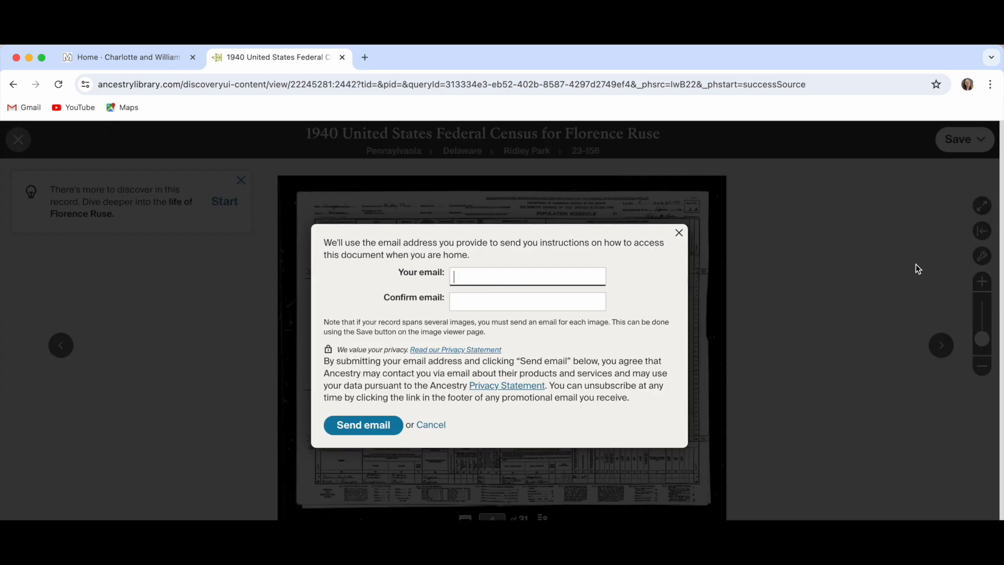